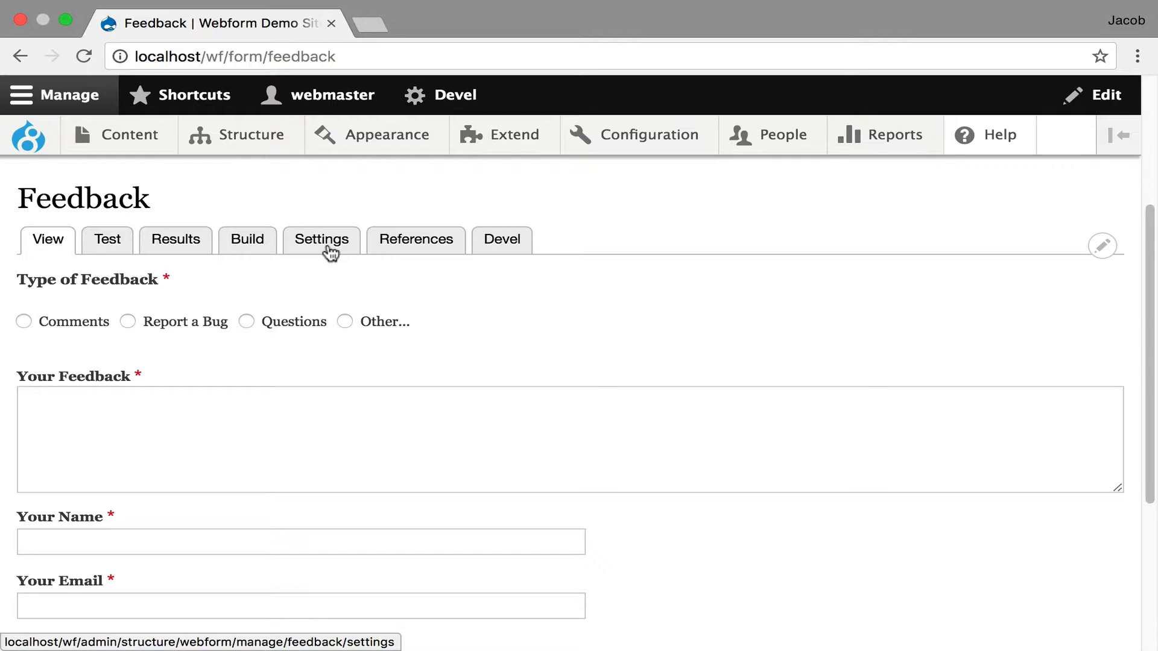
- Open the Emails / Handlers settings of the Feedback webform and go to its list of handlers
left_click(330, 252)
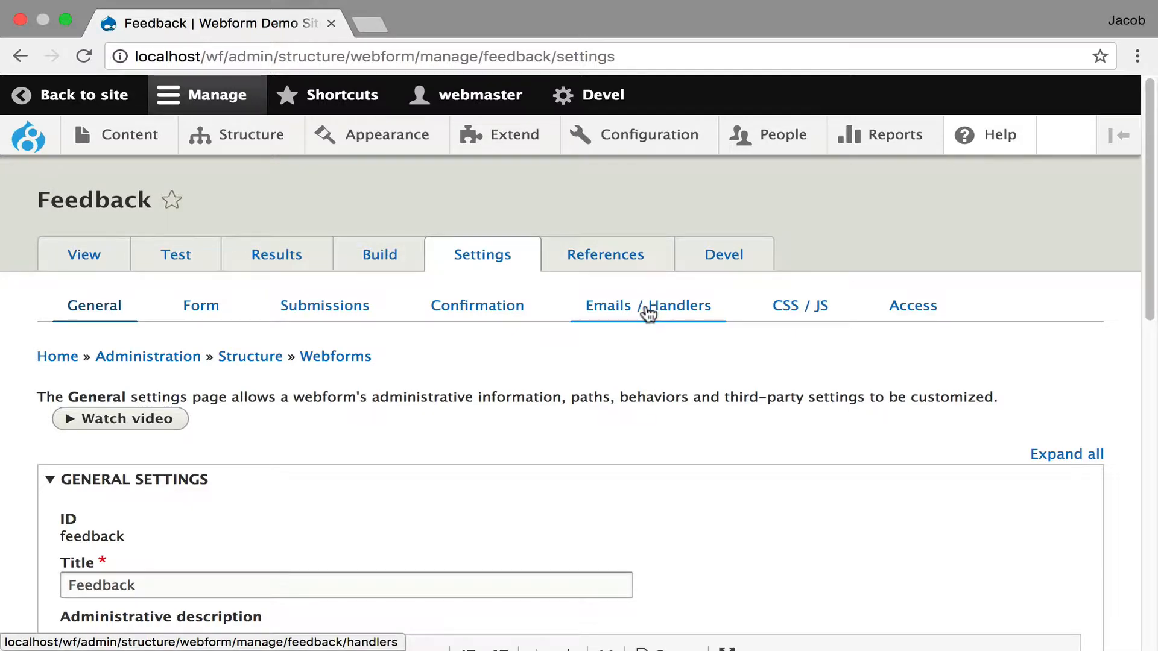
left_click(649, 313)
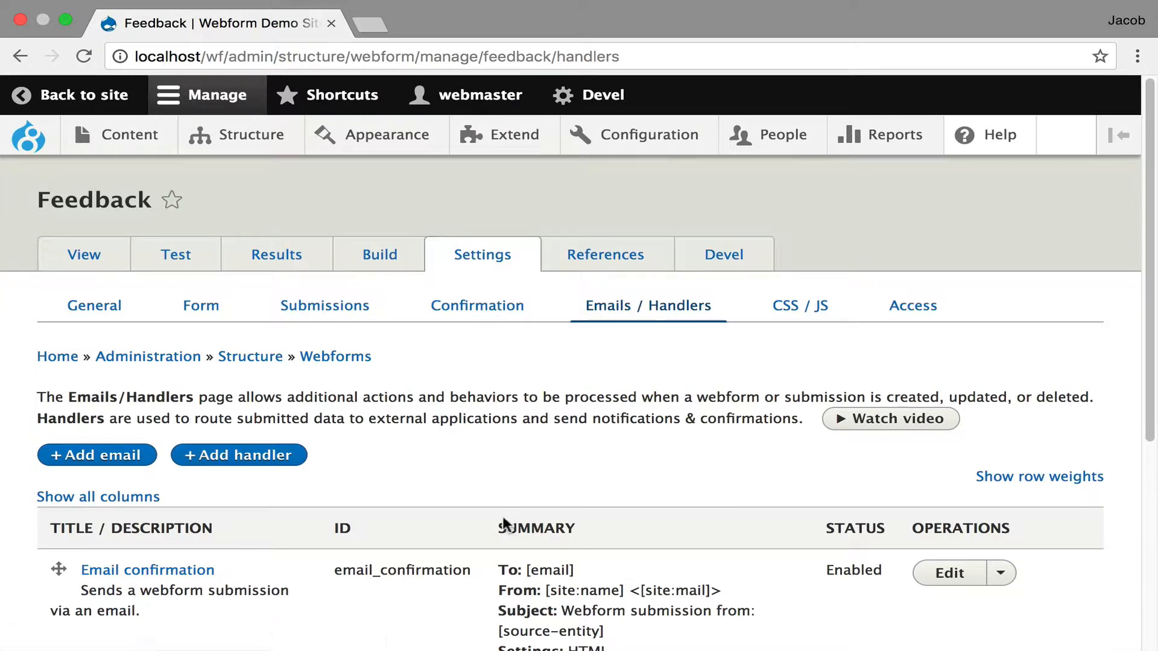
scroll(501, 515, "down", 5)
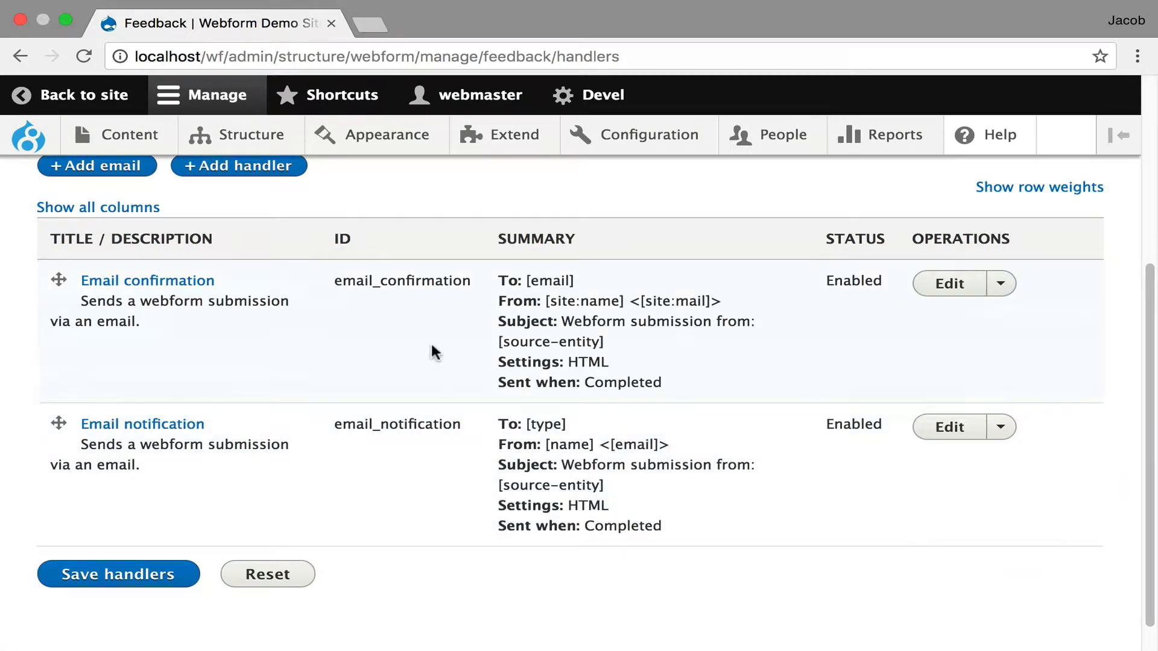
- Review the Email confirmation handler's recipient, sender, message and included values settings, and close it without saving
left_click(942, 284)
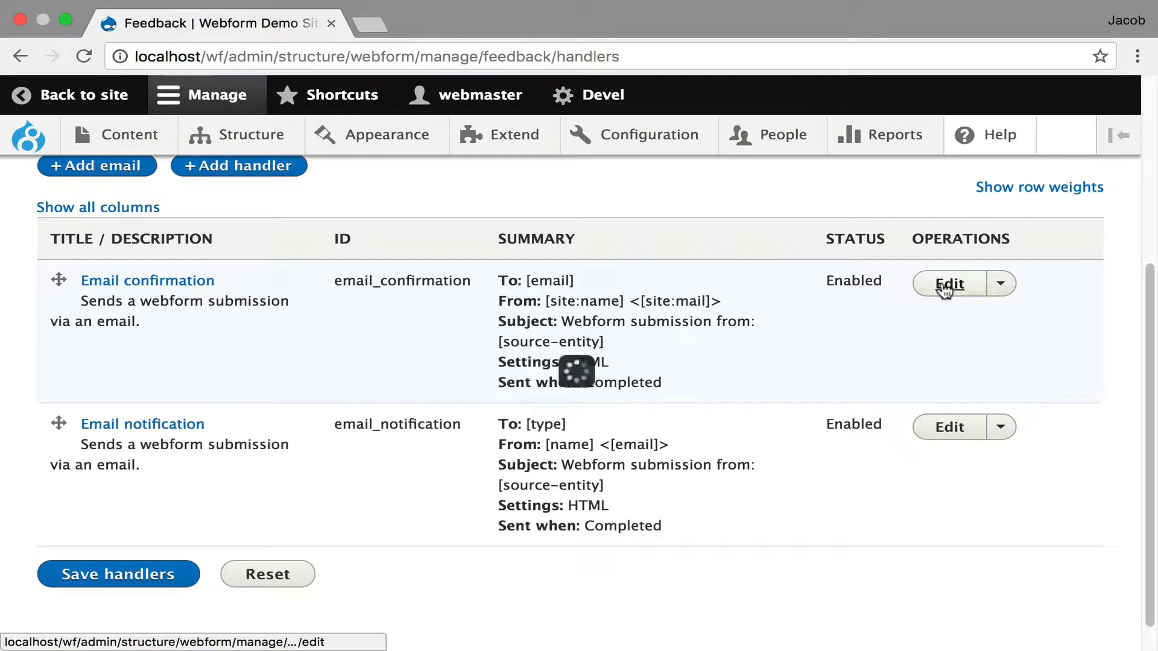
scroll(634, 352, "down", 3)
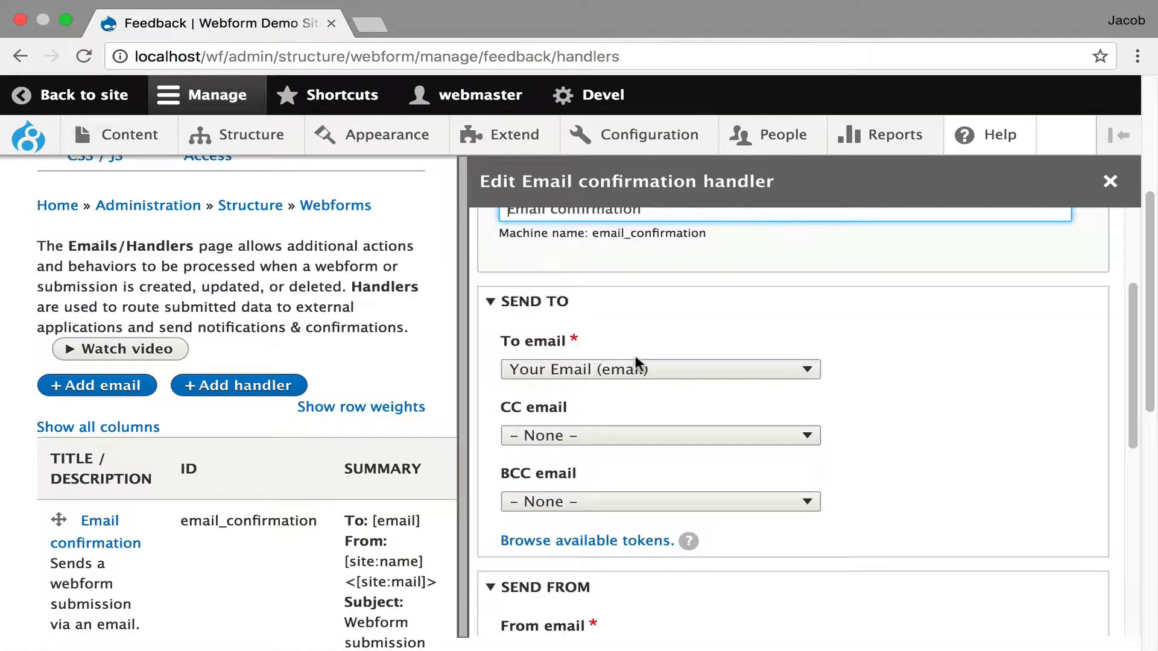
scroll(635, 356, "down", 1)
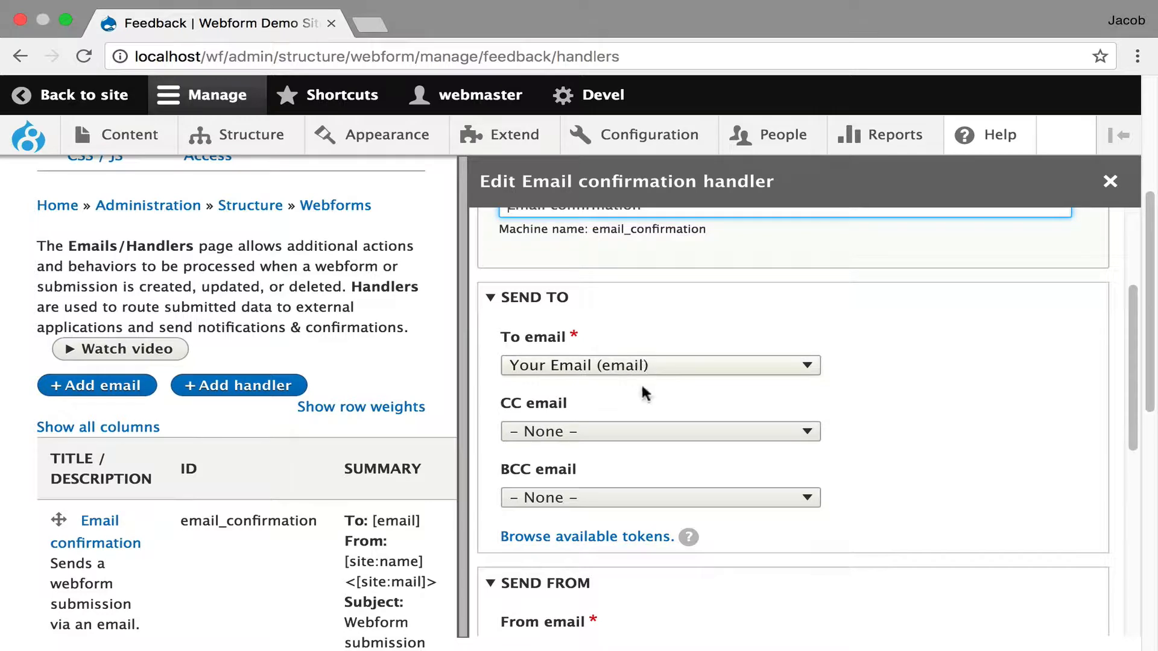
scroll(651, 432, "down", 4)
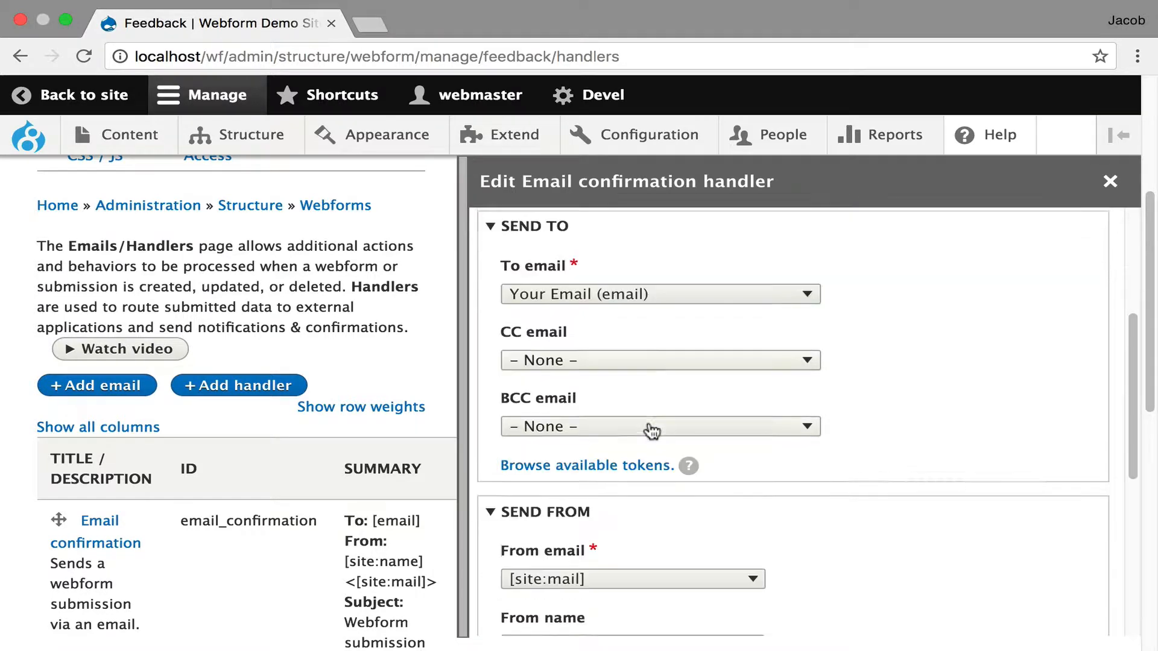
scroll(649, 424, "down", 3)
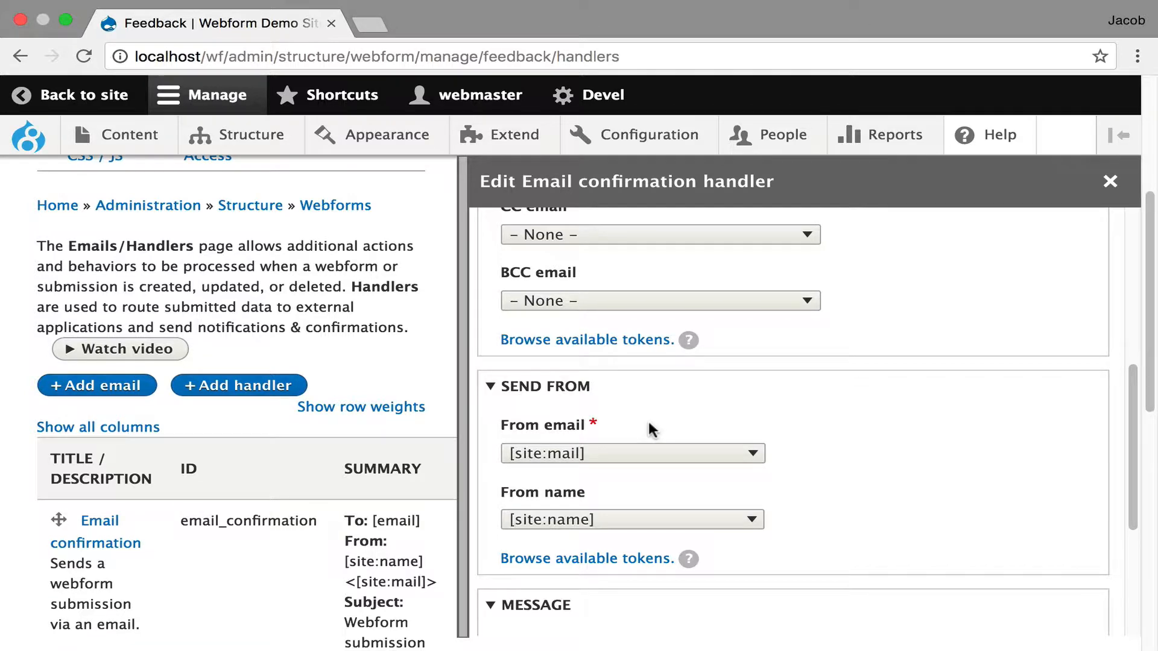
scroll(653, 430, "down", 2)
scroll(651, 430, "down", 6)
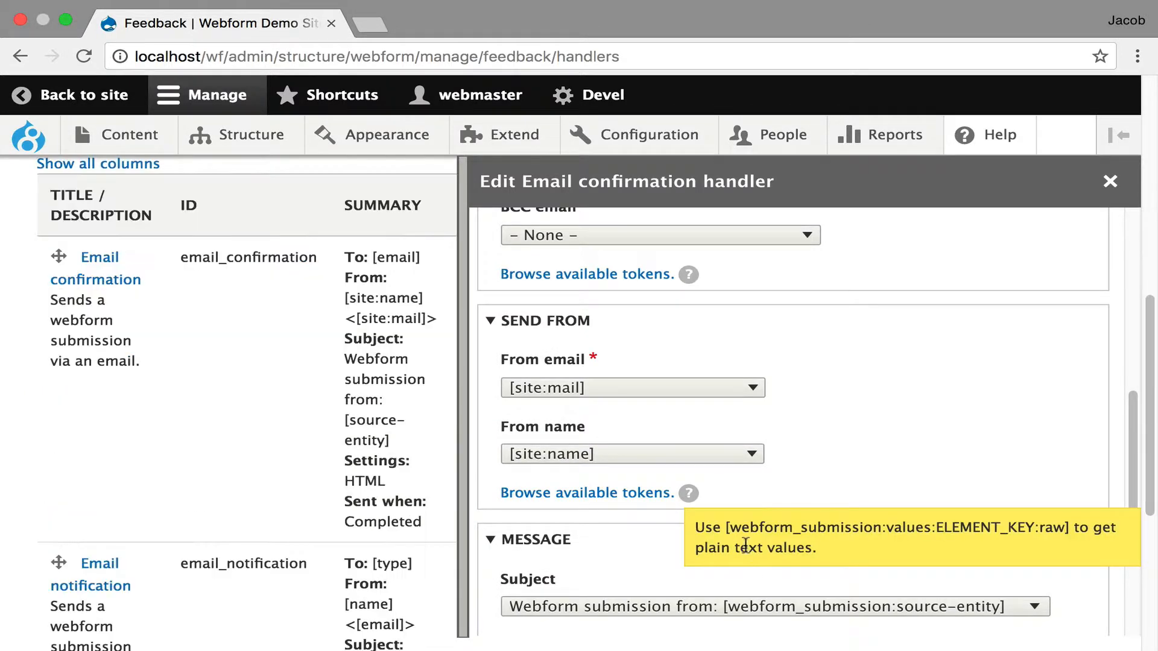
scroll(838, 448, "down", 3)
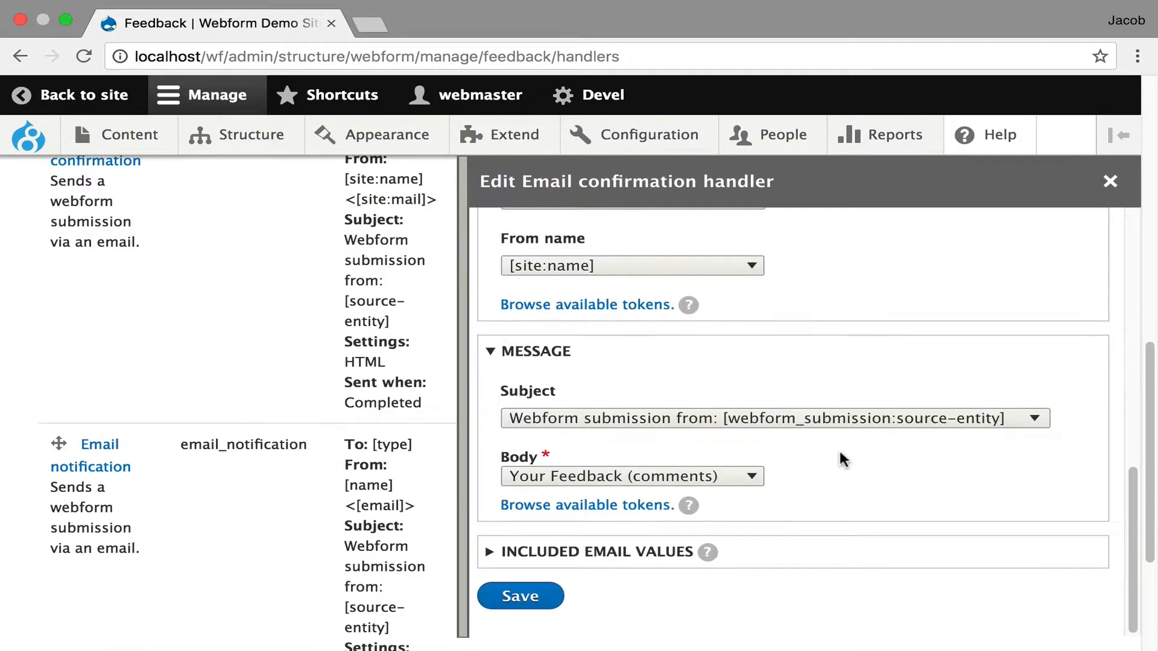
left_click(779, 550)
left_click(1109, 181)
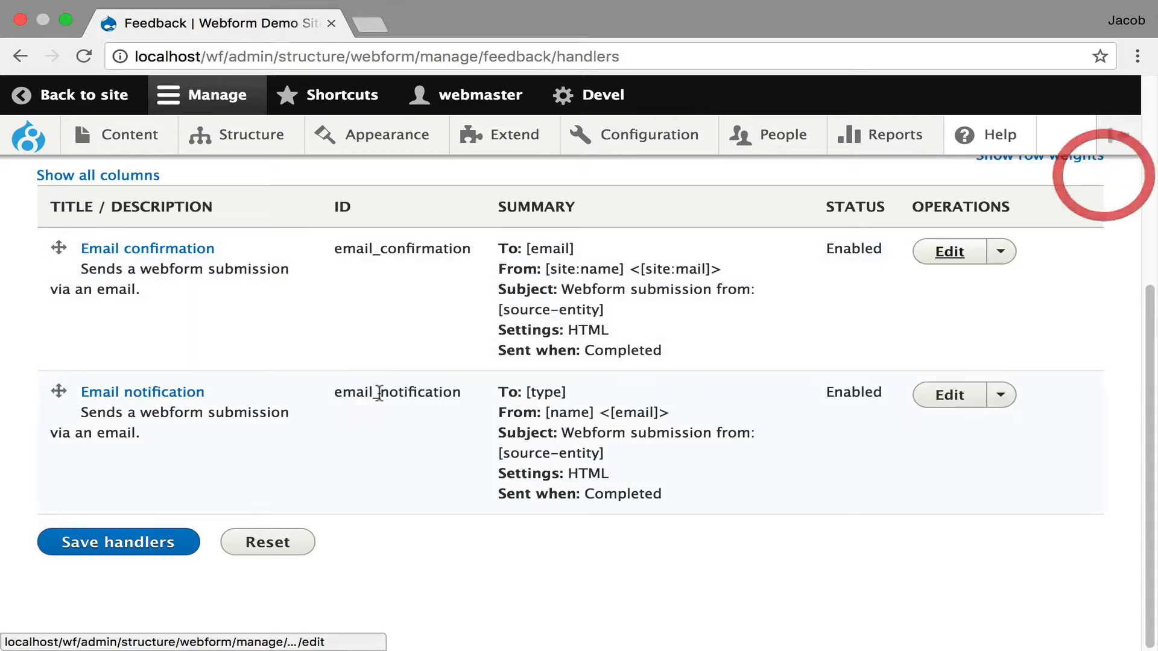
- In the Email notification handler, replace the Comments option's recipient with a dedicated comment e-mail address
left_click(951, 398)
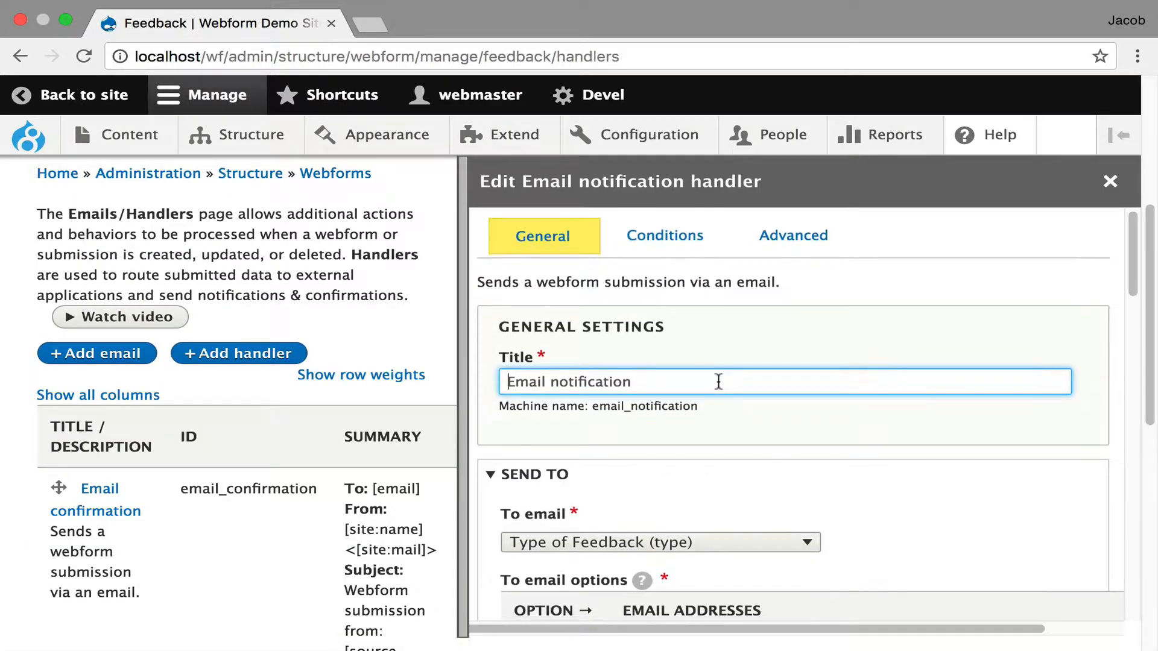
scroll(718, 382, "down", 5)
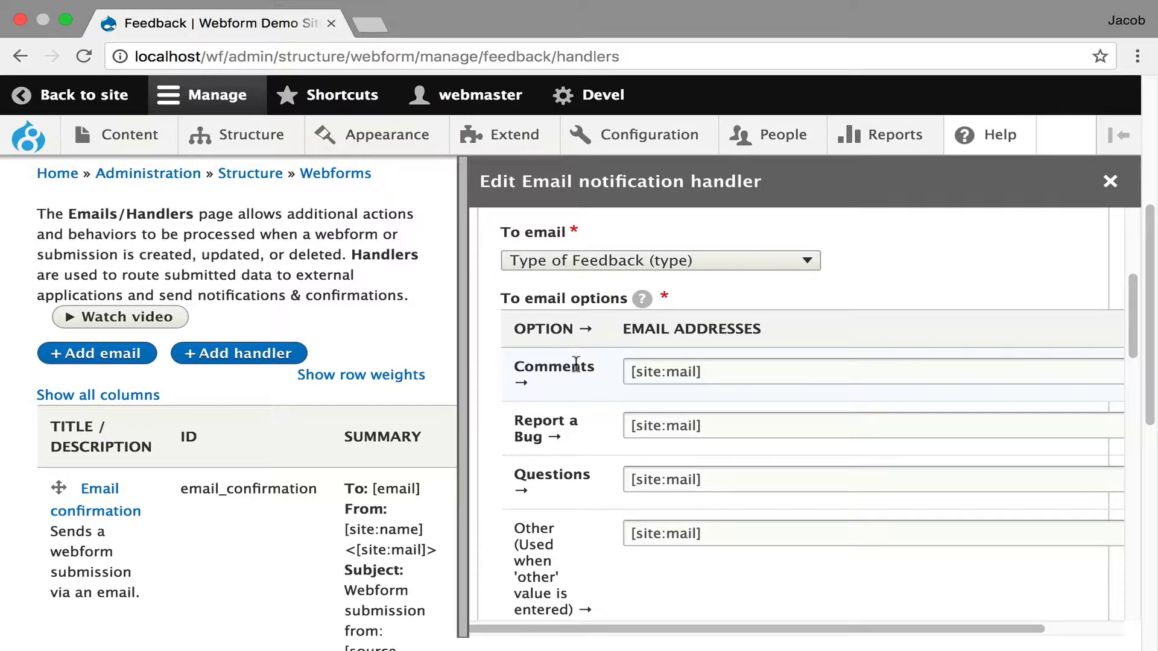
left_click_drag(748, 369, 608, 370)
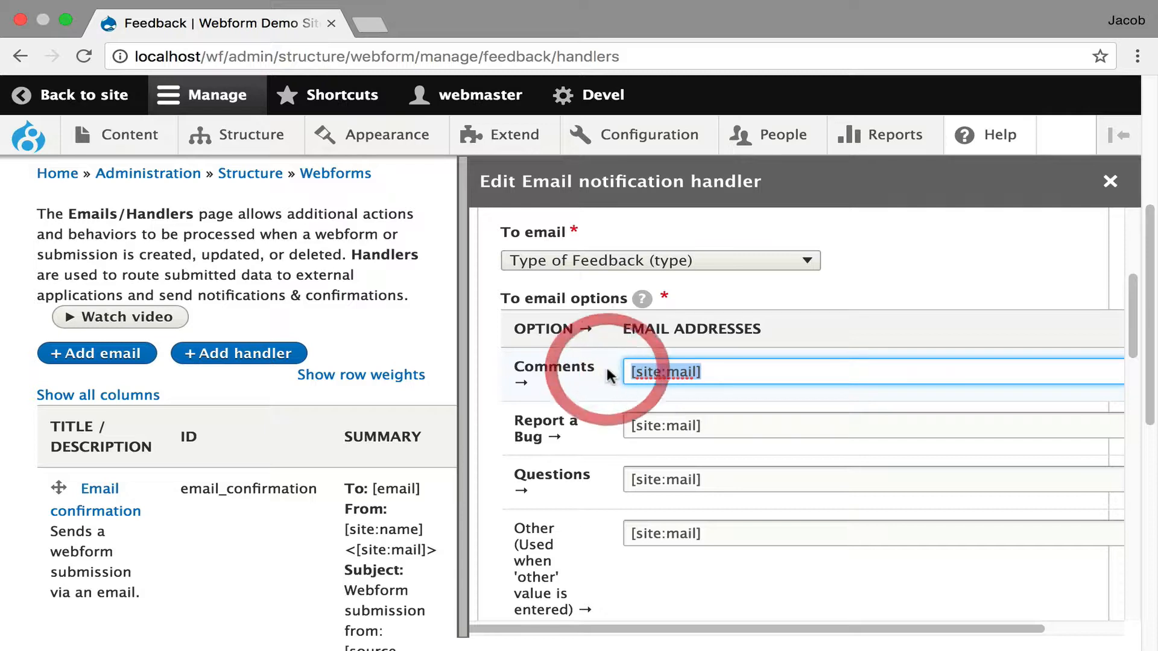
type("comment")
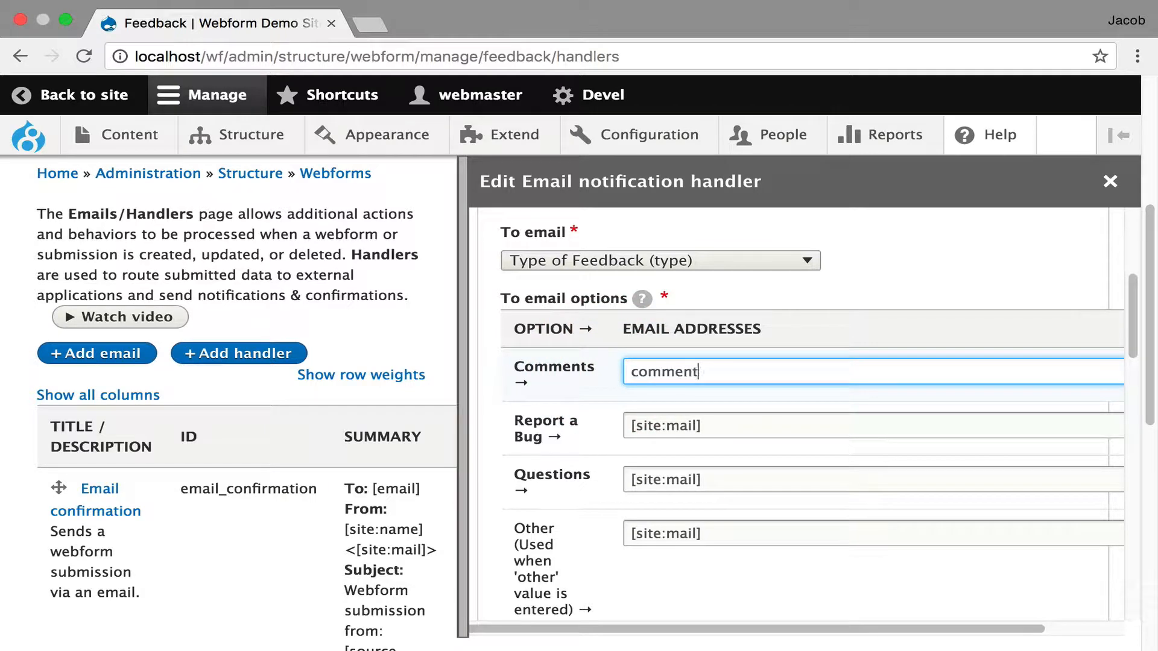
type("@example.com")
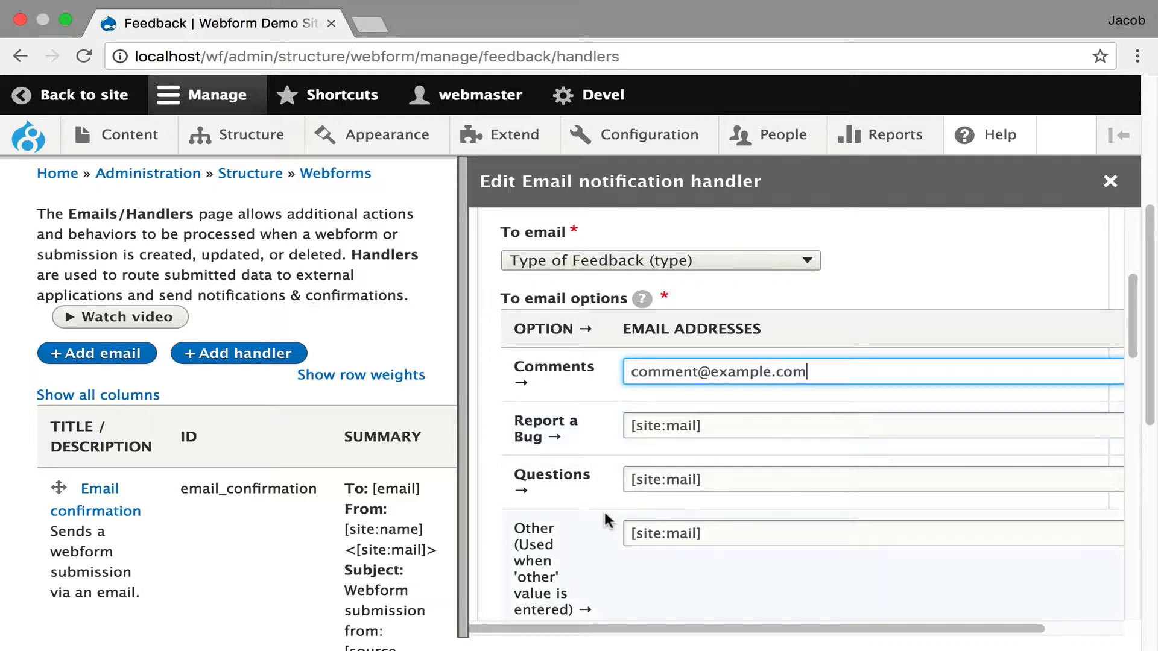
- Examine the remaining To email options of the Email notification handler, including Other and Default, and close it without saving
scroll(606, 517, "down", 3)
scroll(826, 504, "down", 3)
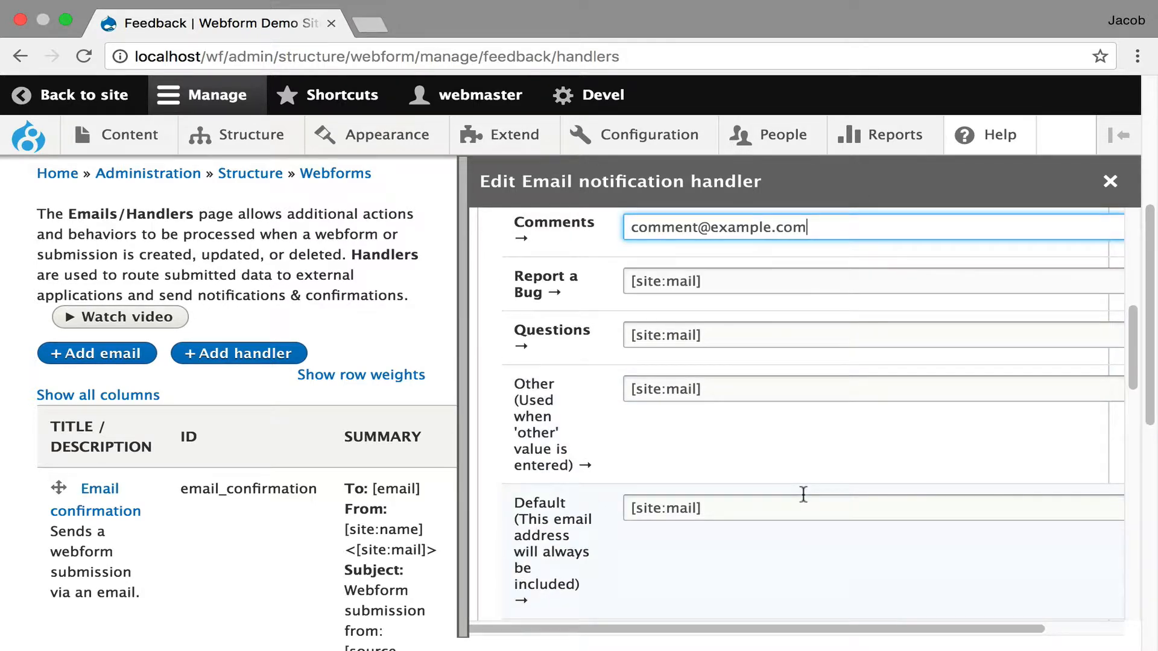
scroll(815, 489, "up", 2)
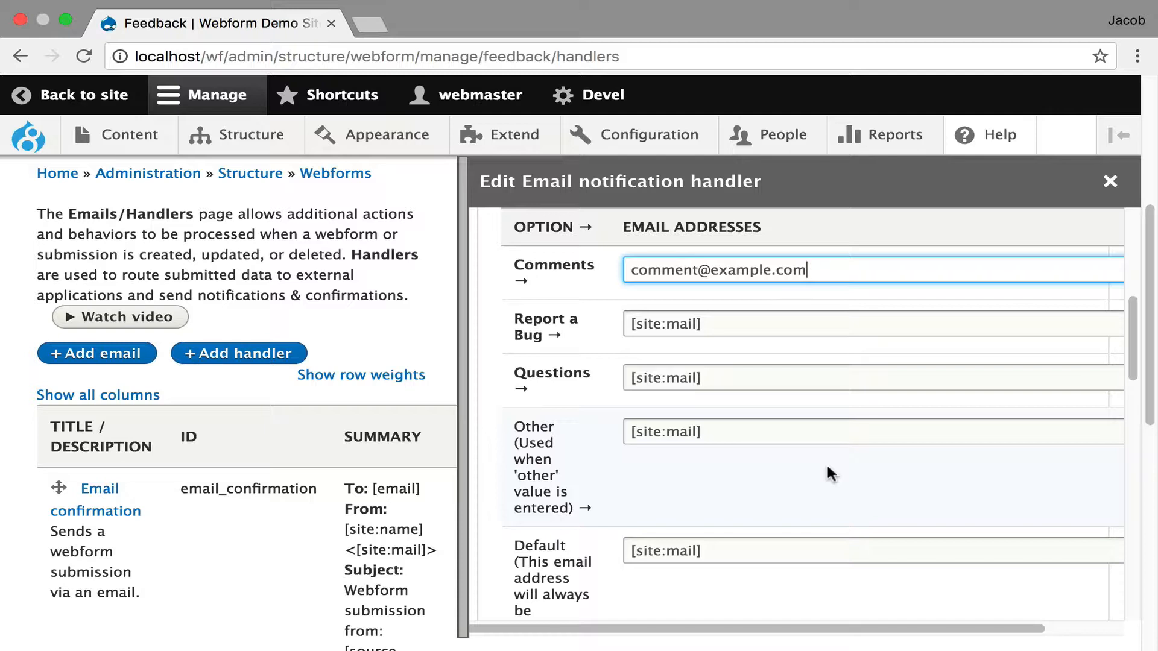
scroll(826, 461, "up", 6)
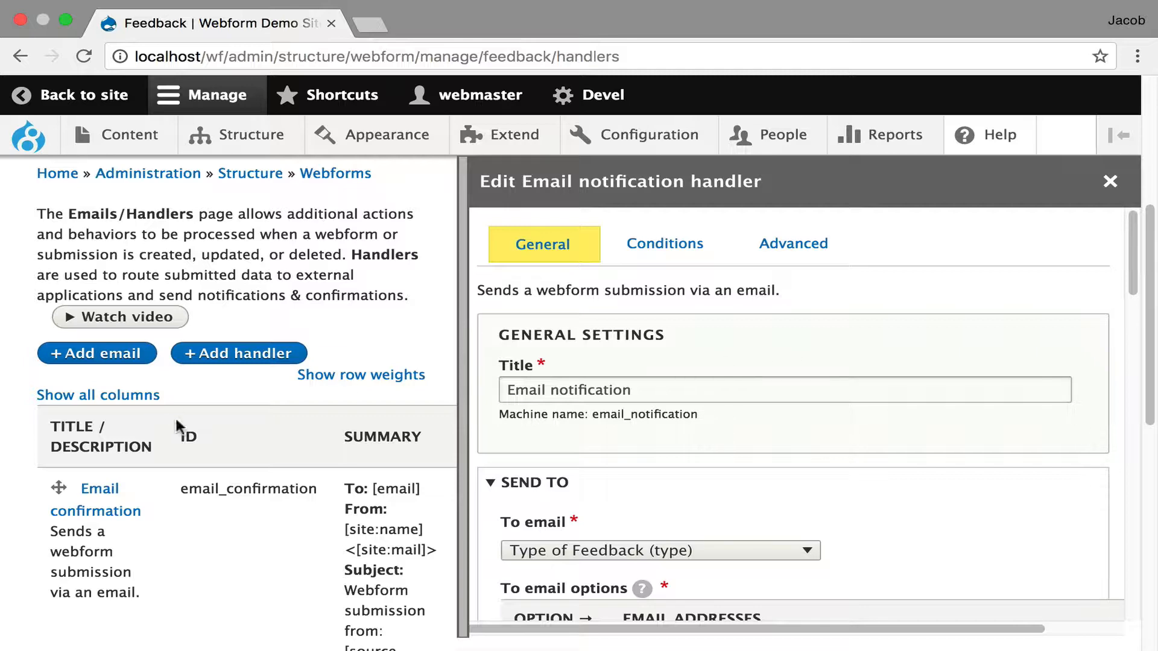
left_click(308, 418)
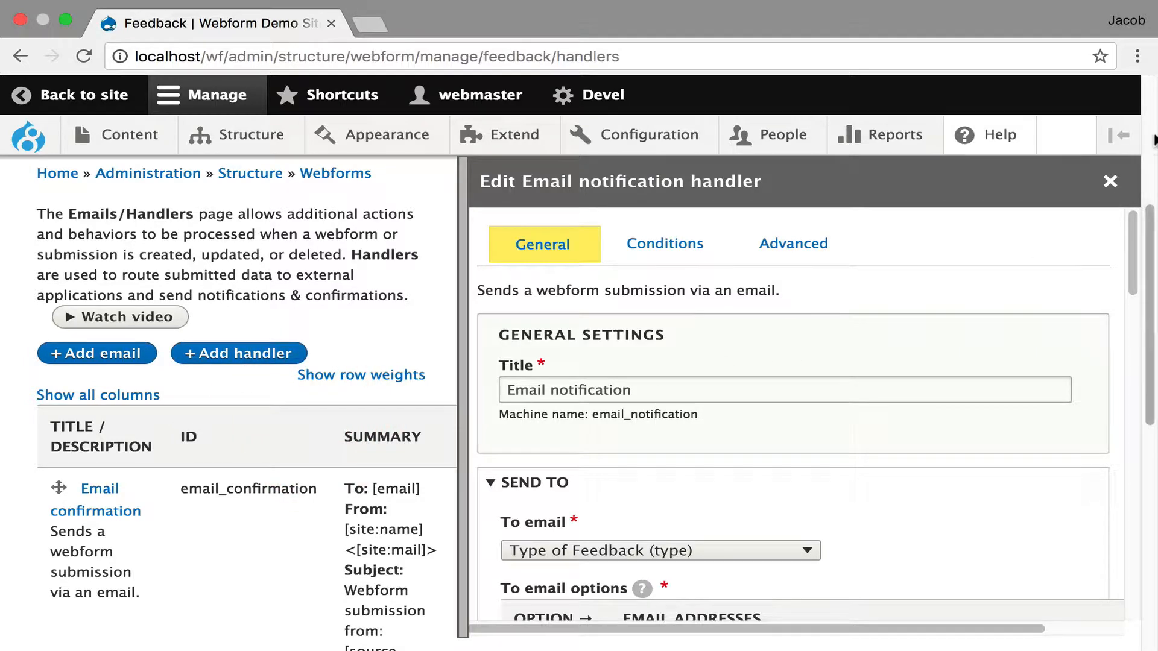
left_click(1110, 181)
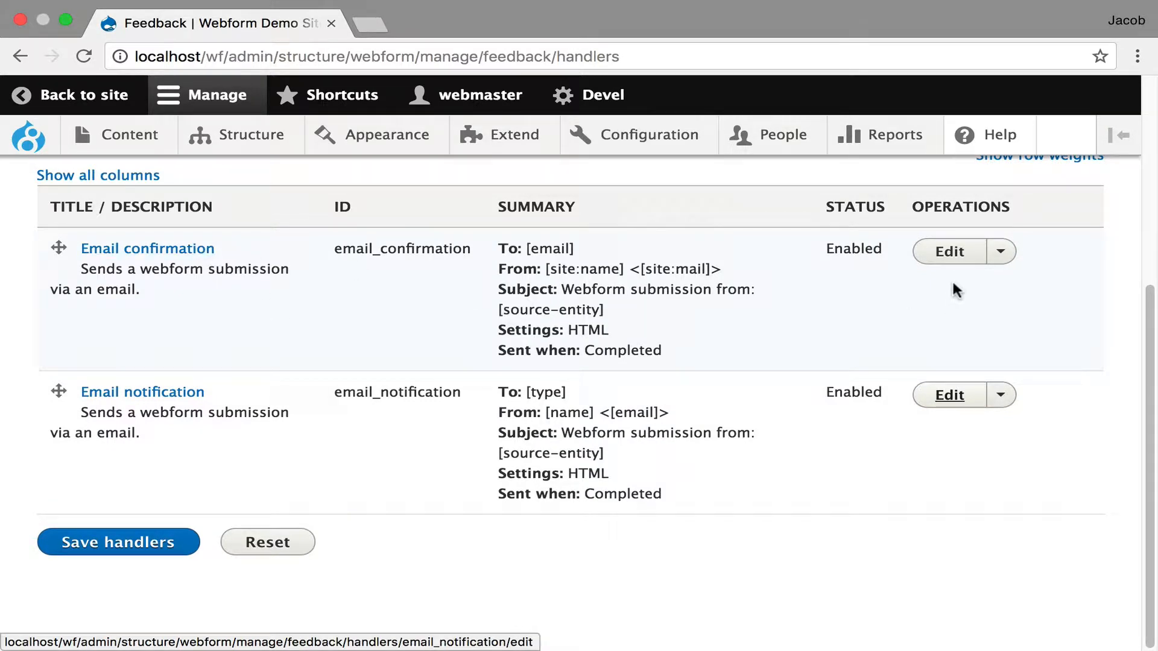
- In the Email confirmation handler's conditional logic, set the state to Enabled
left_click(958, 252)
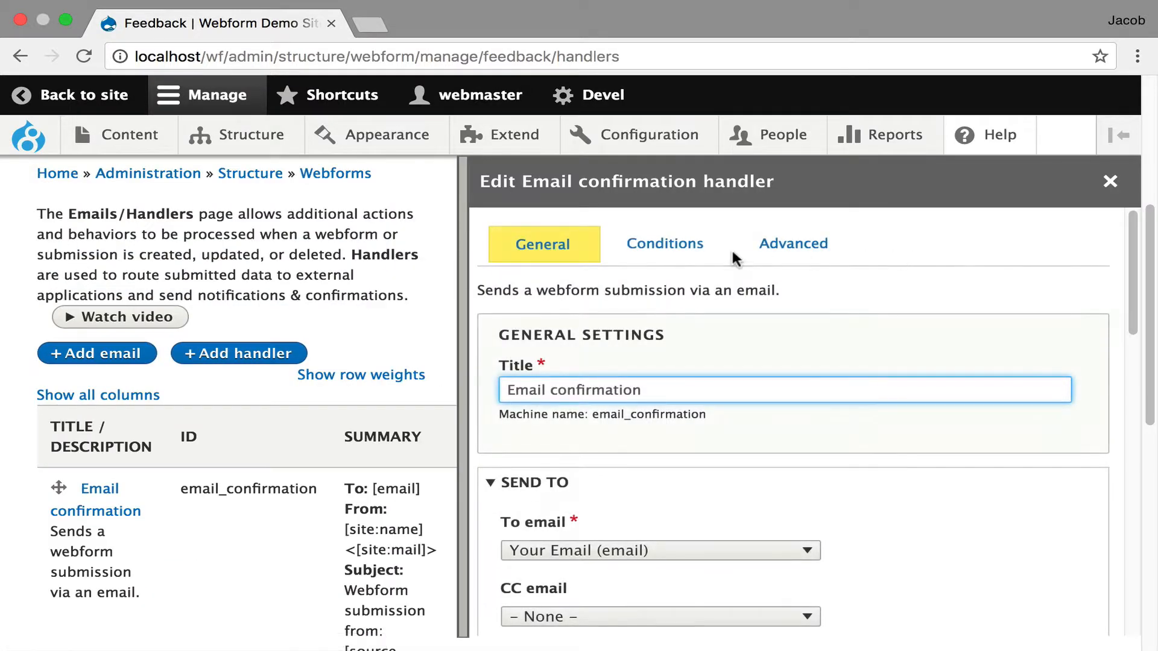
left_click(671, 246)
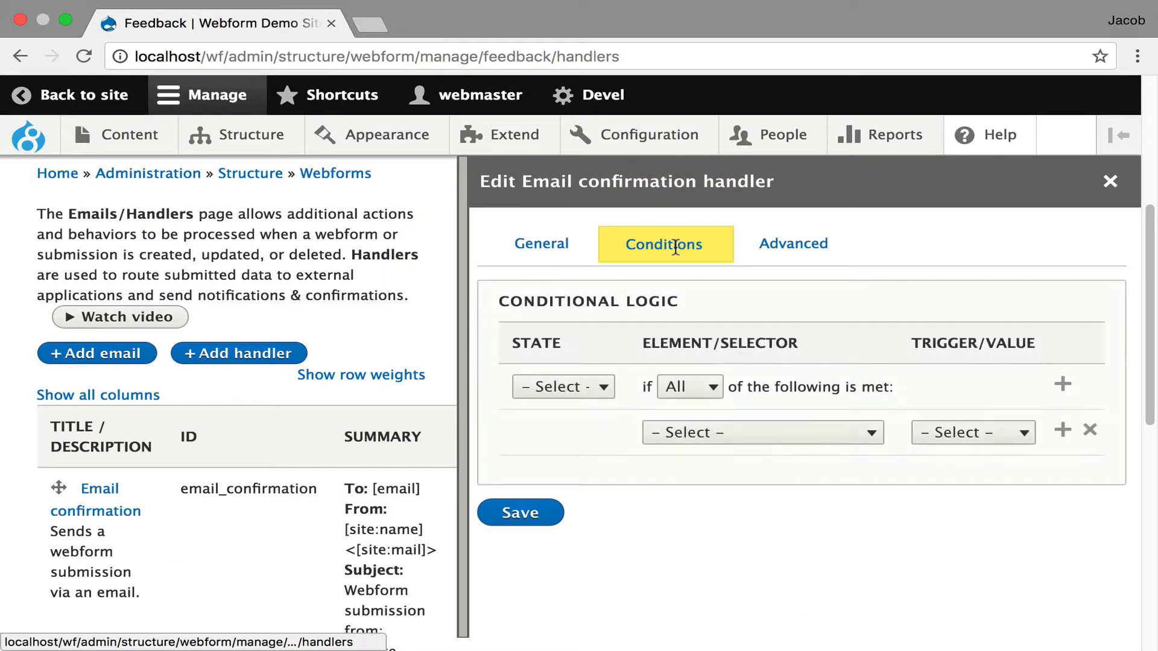
left_click(573, 385)
left_click(568, 403)
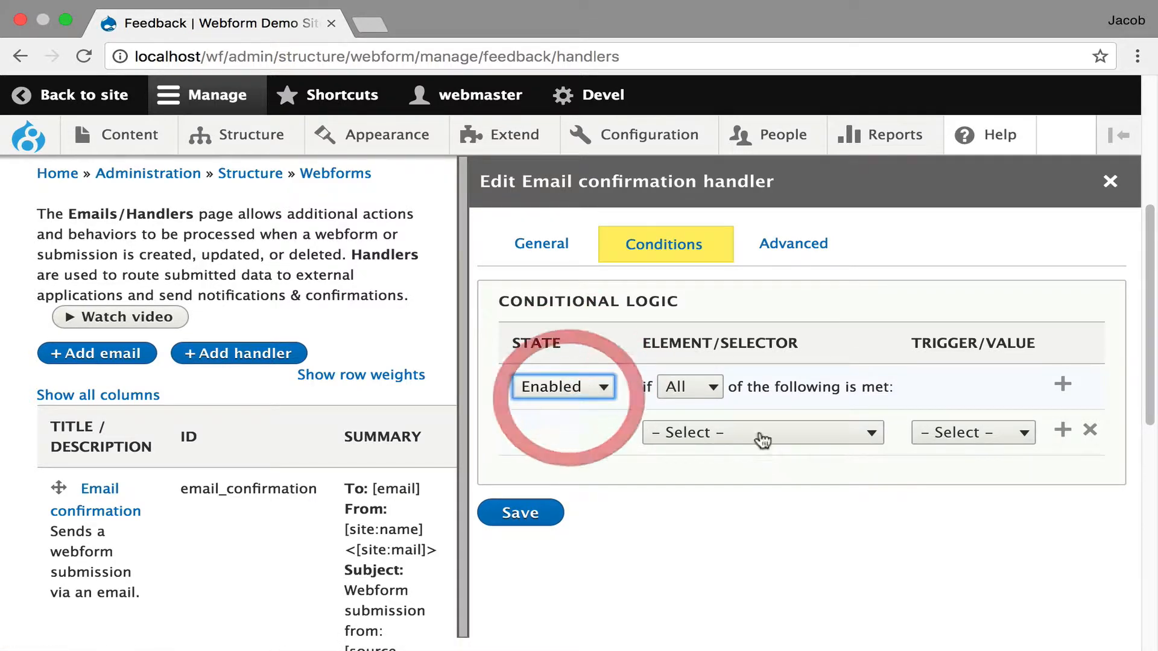
- Require that Type of Feedback [Radios] has the trigger "Value is" with the value Bug, and save the handler
left_click(757, 432)
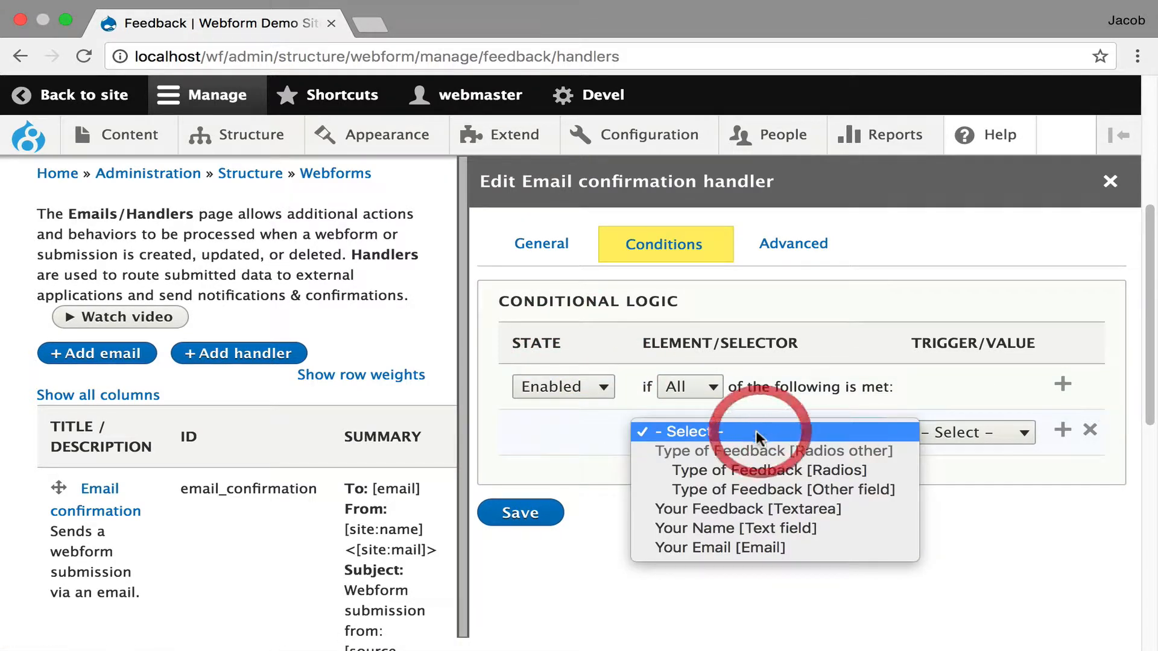
left_click(757, 470)
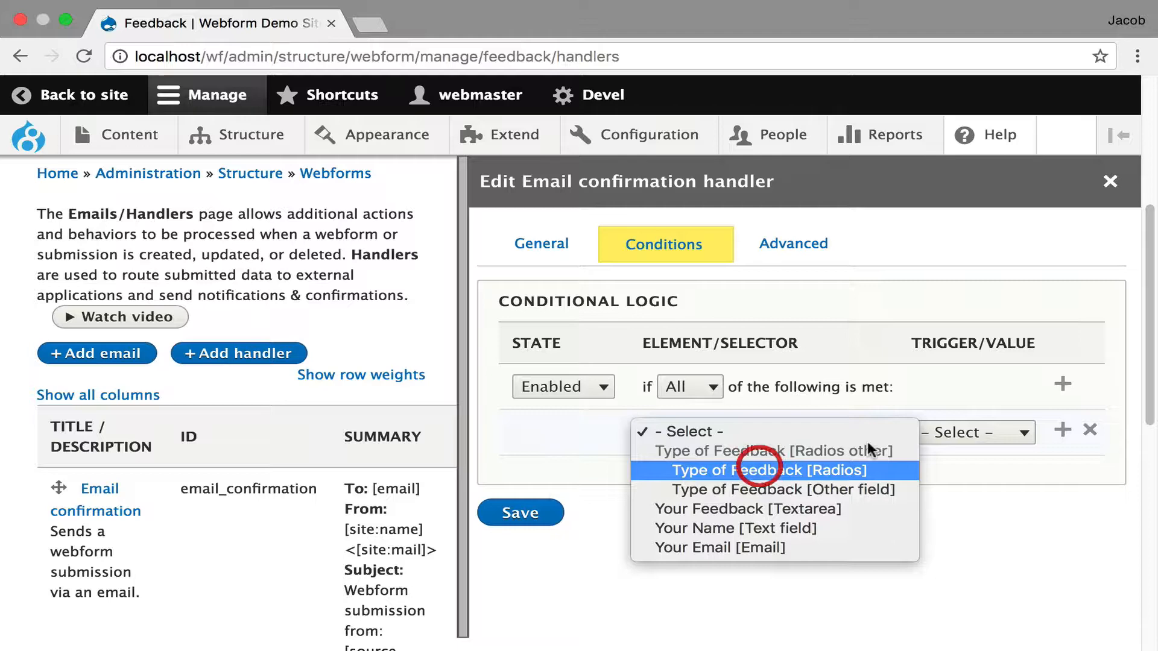
left_click(948, 431)
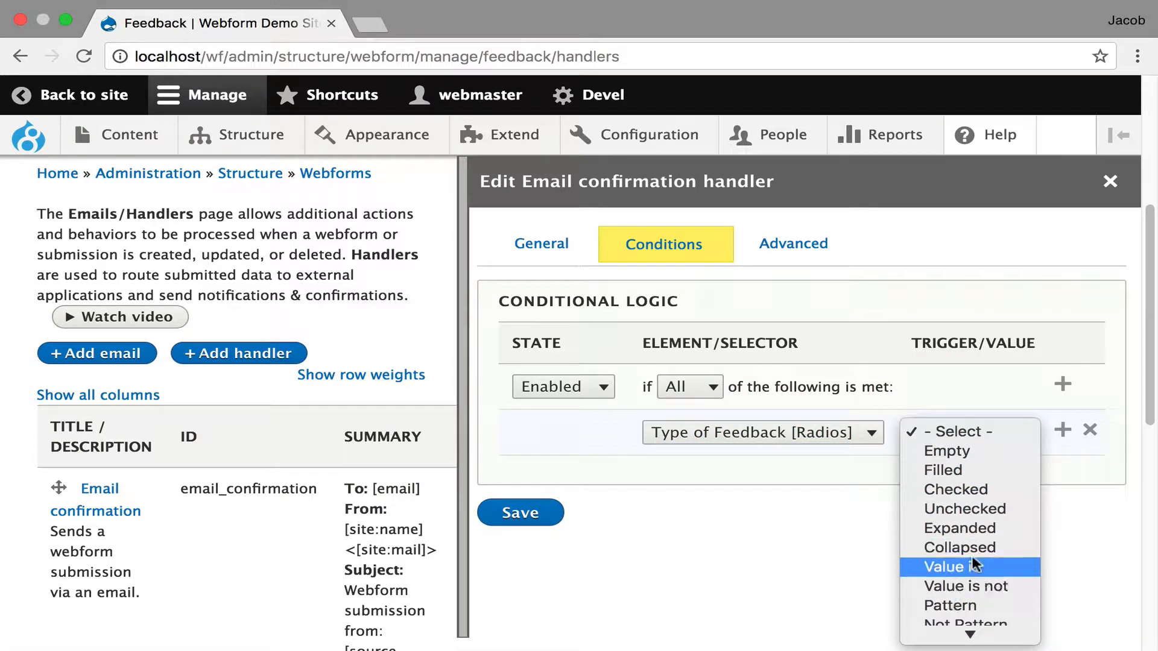
left_click(962, 565)
left_click(929, 458)
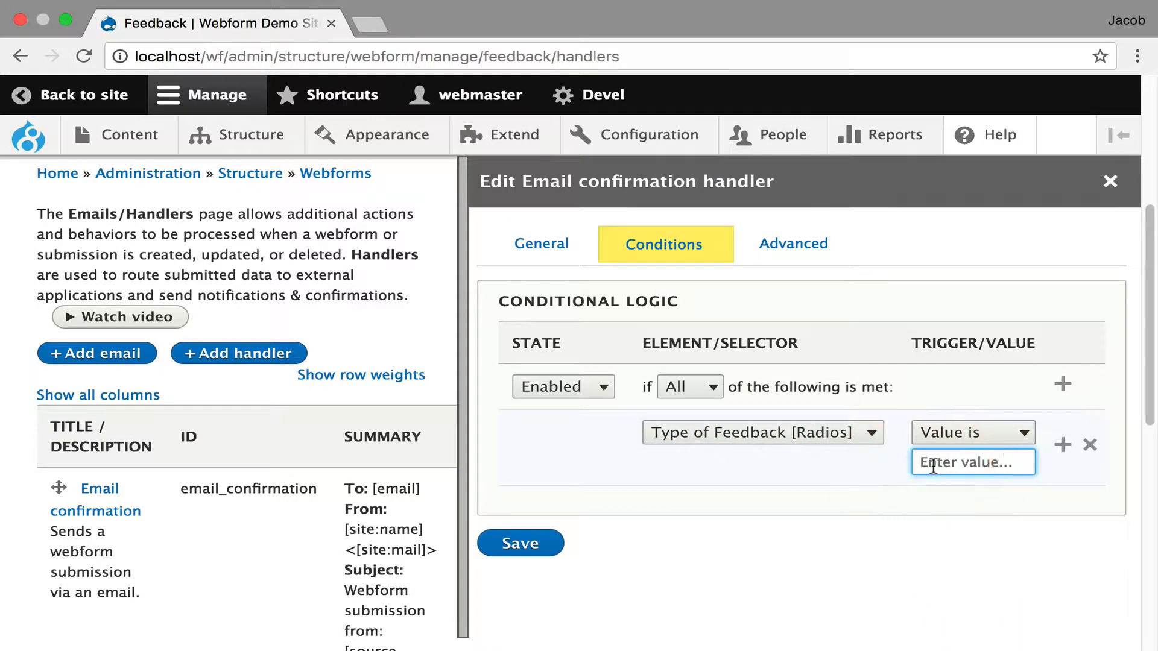
type("Bug")
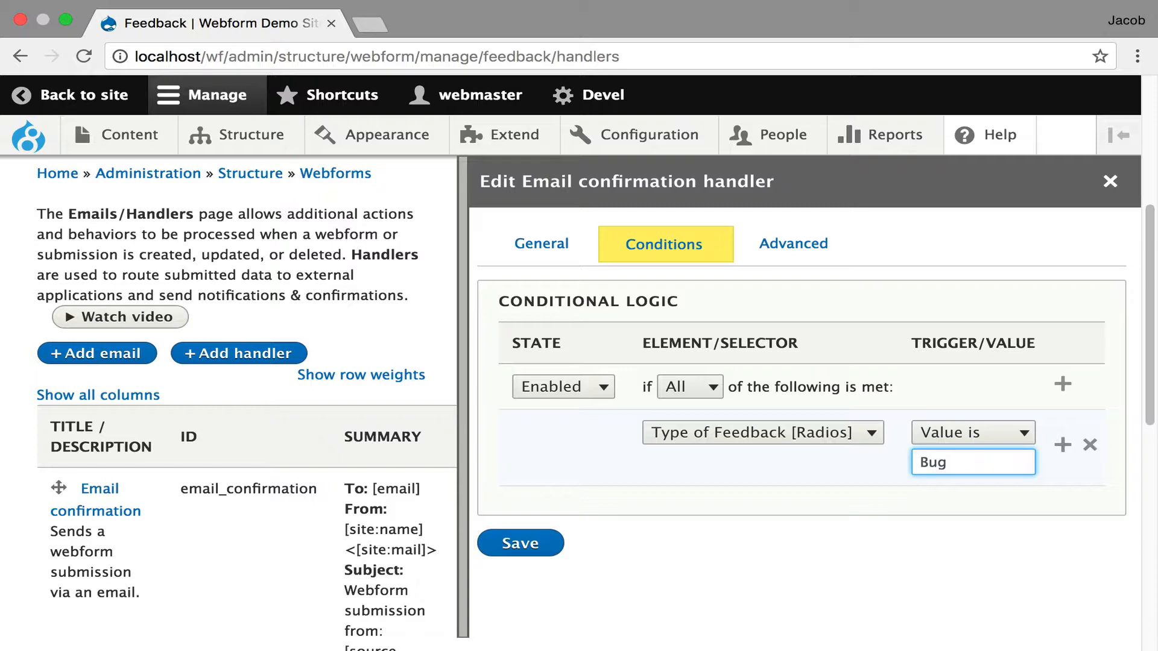
left_click(521, 543)
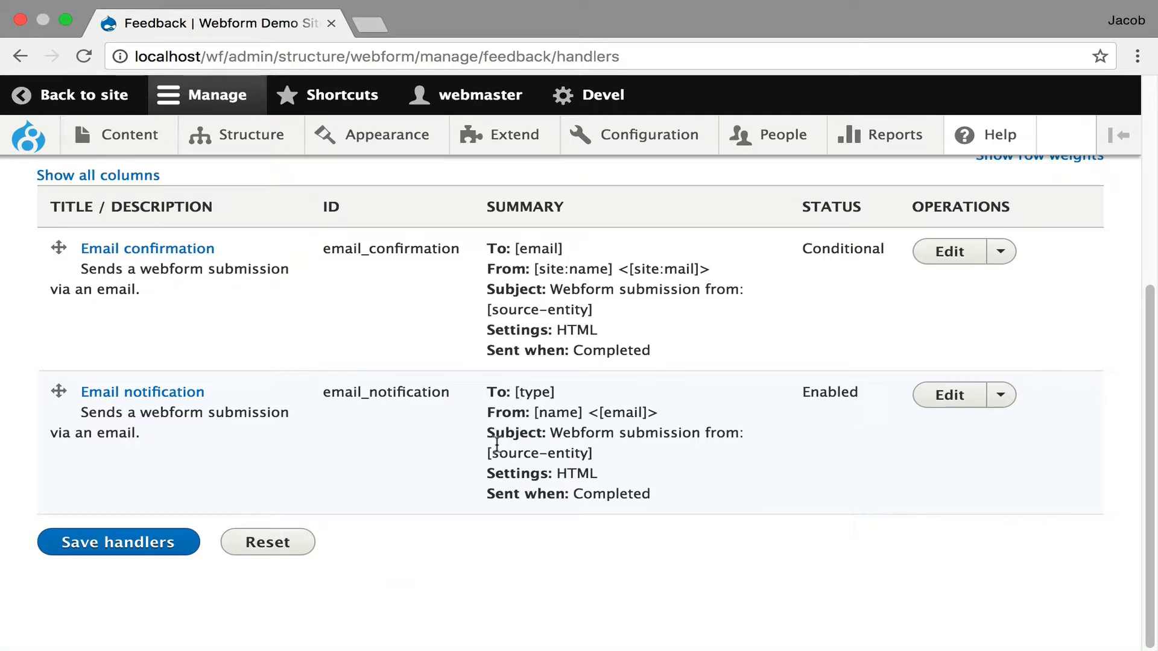
- Start adding a Remote post handler to the Feedback webform
scroll(496, 446, "up", 5)
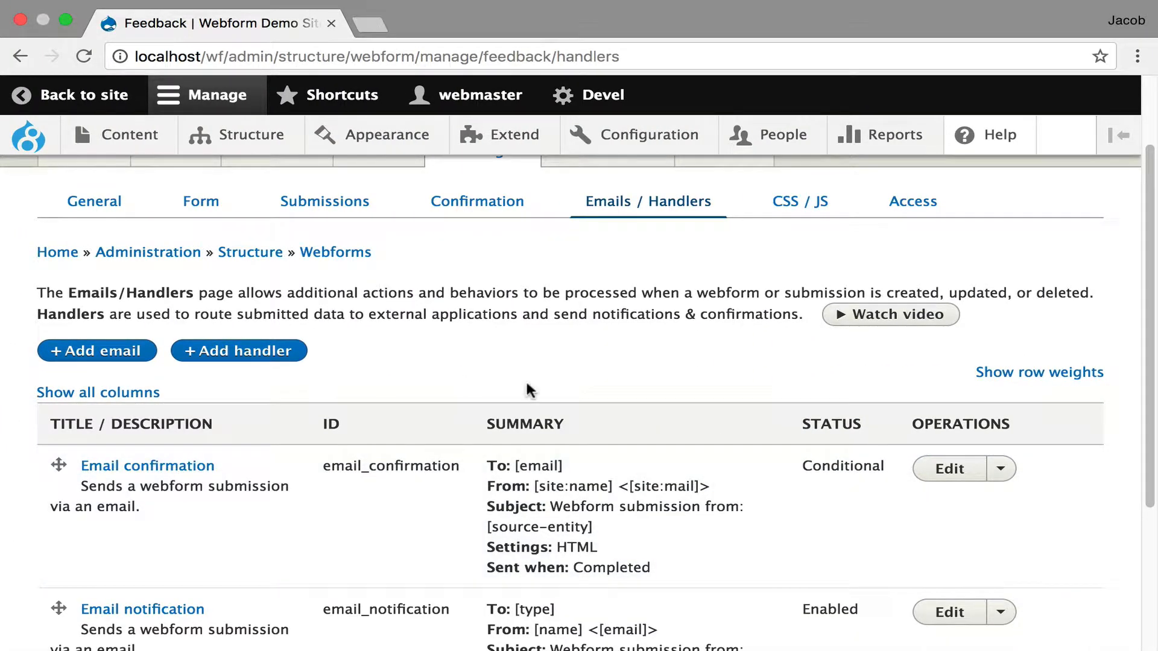
left_click(253, 349)
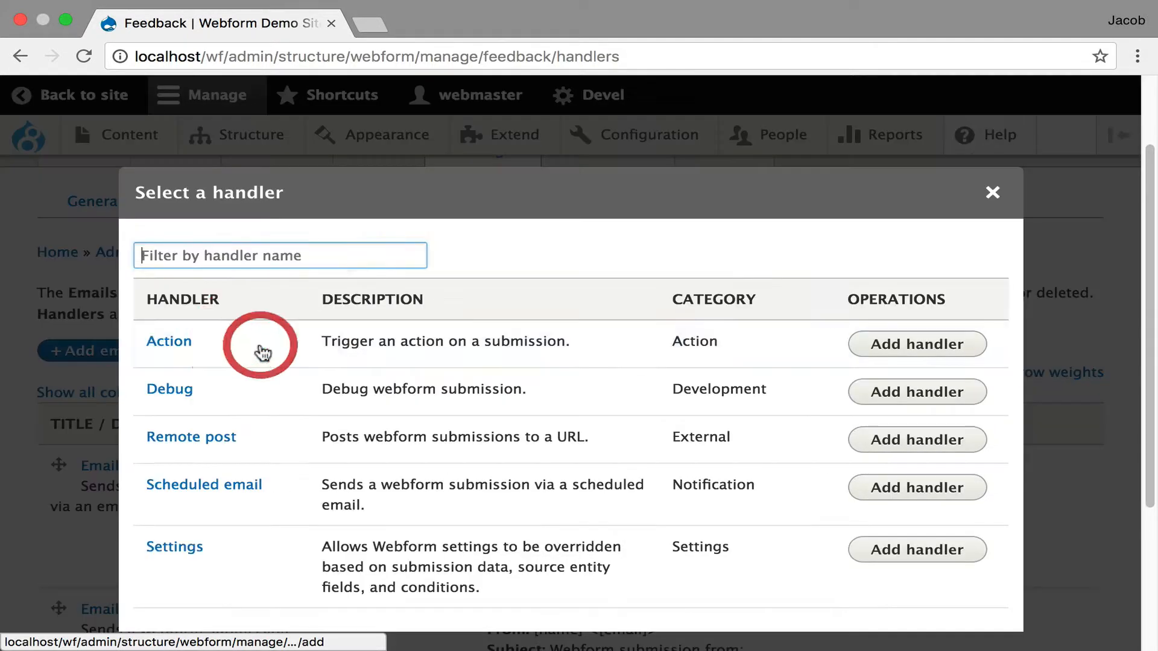
left_click(884, 441)
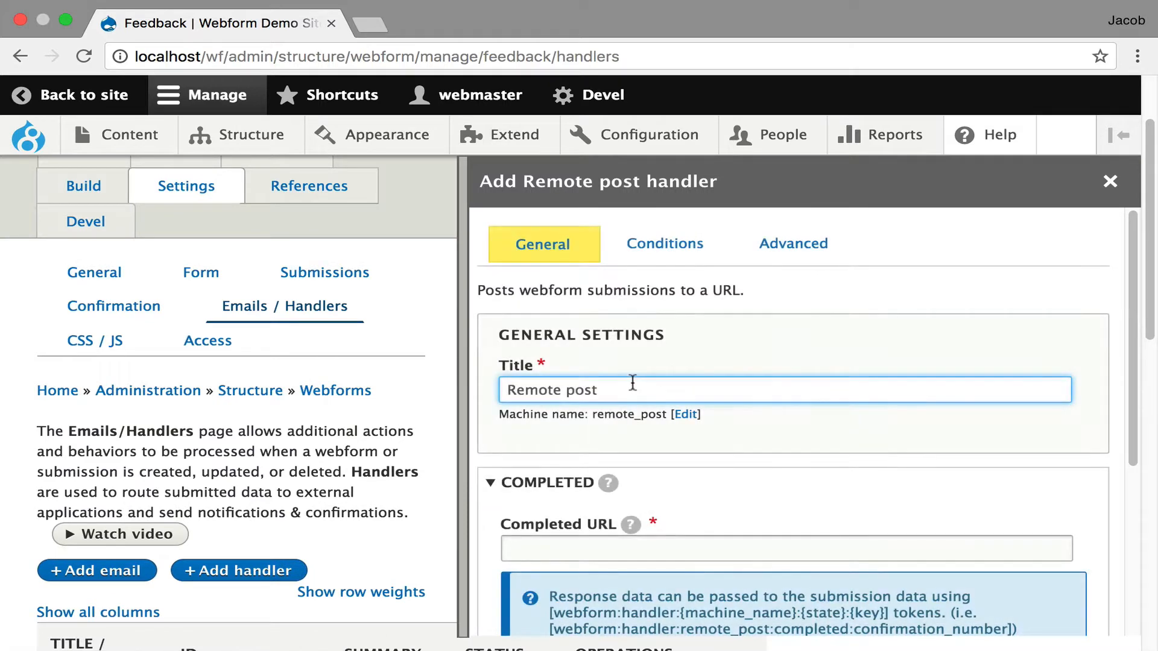
scroll(633, 382, "down", 2)
mouse_move(630, 404)
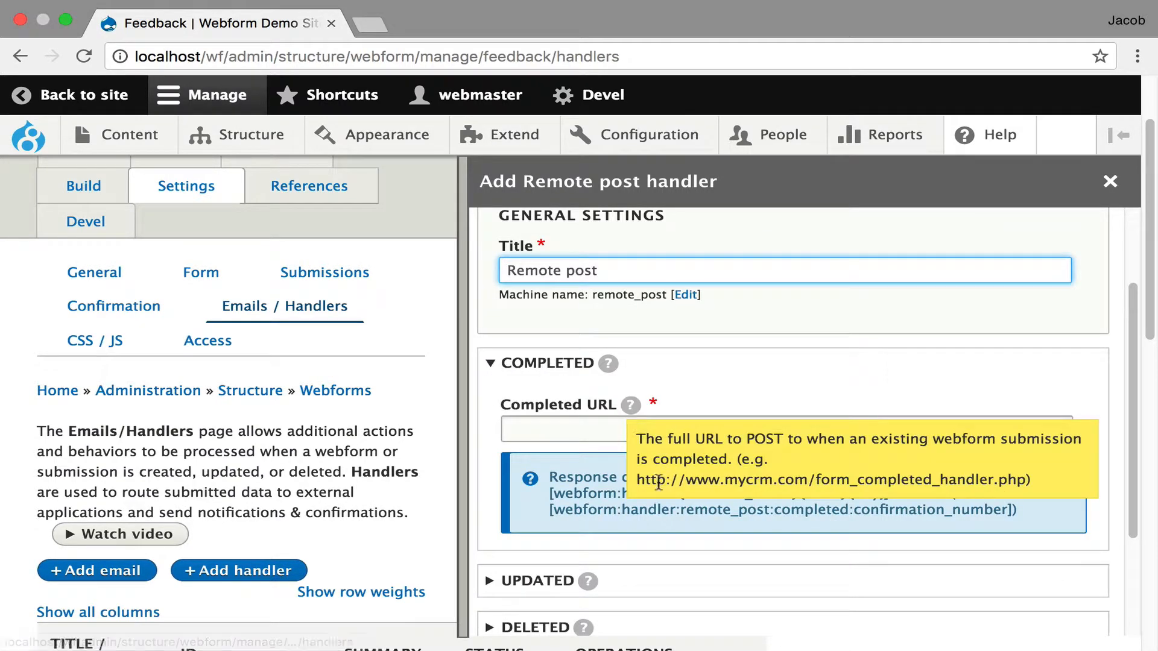
left_click_drag(639, 479, 1023, 486)
key("super+c")
left_click(551, 429)
key("super+v")
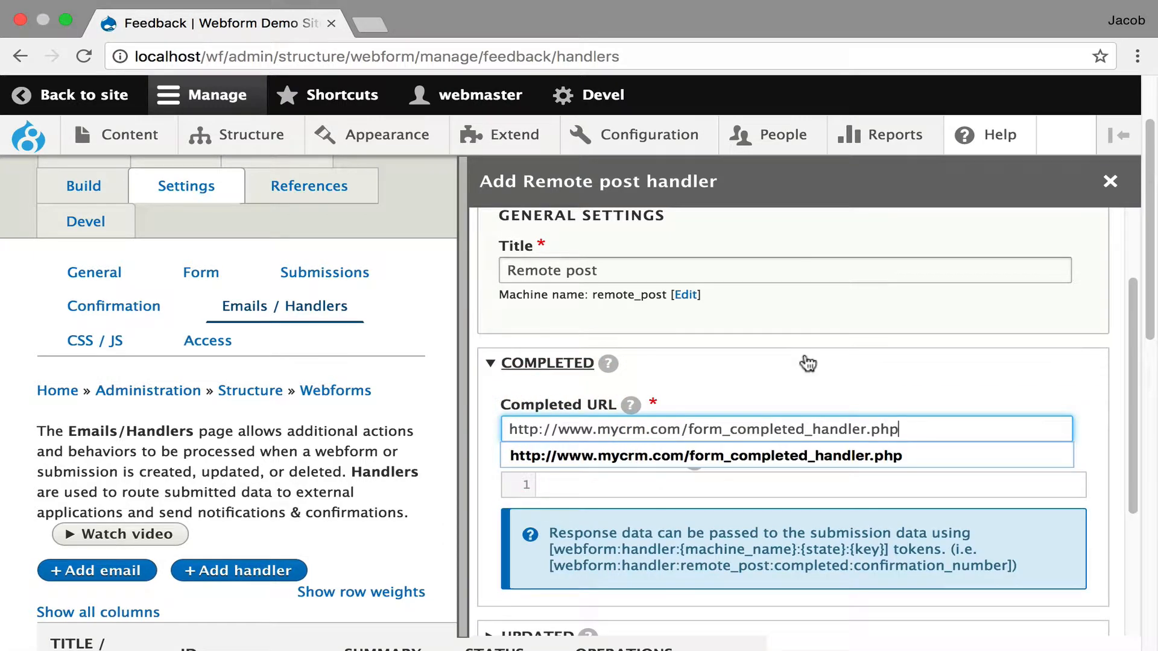
- Review the Remote post handler's Completed URL and custom data settings and its Updated and Deleted sections
left_click(801, 361)
left_click(683, 380)
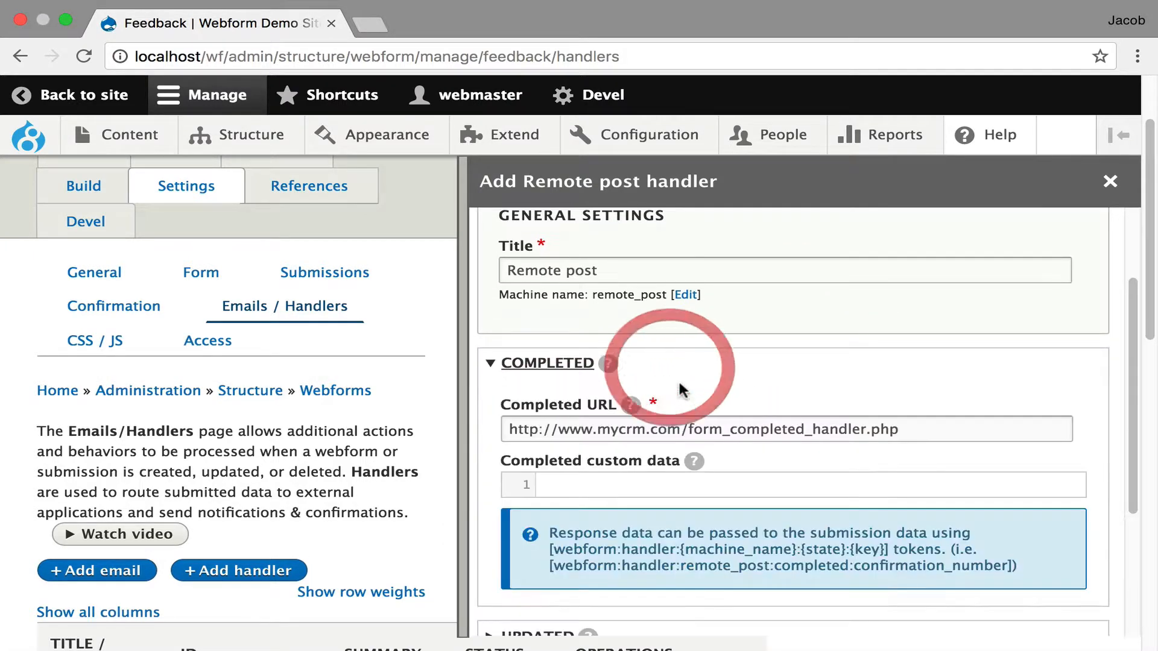
scroll(686, 380, "down", 1)
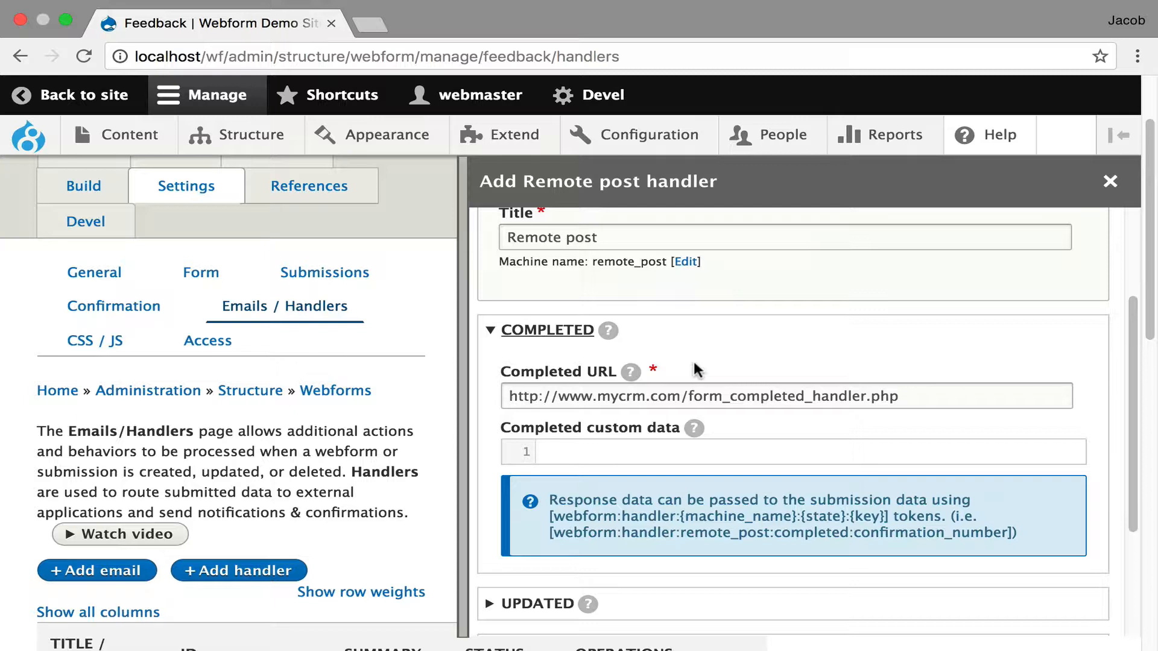
scroll(693, 360, "down", 1)
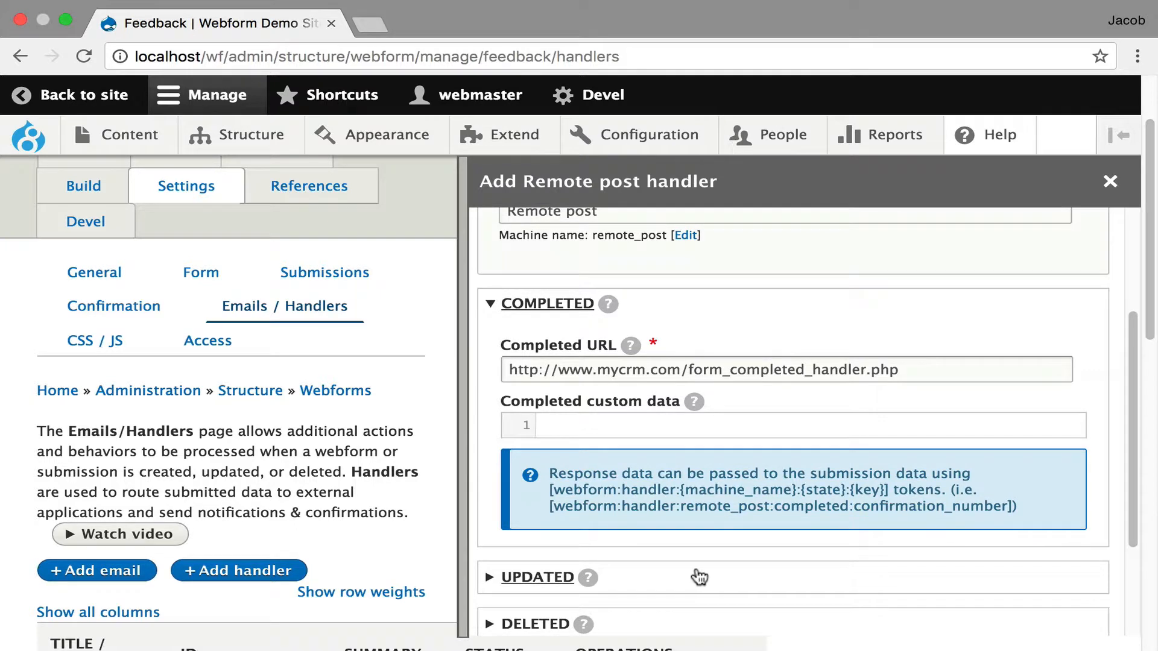
scroll(699, 577, "down", 3)
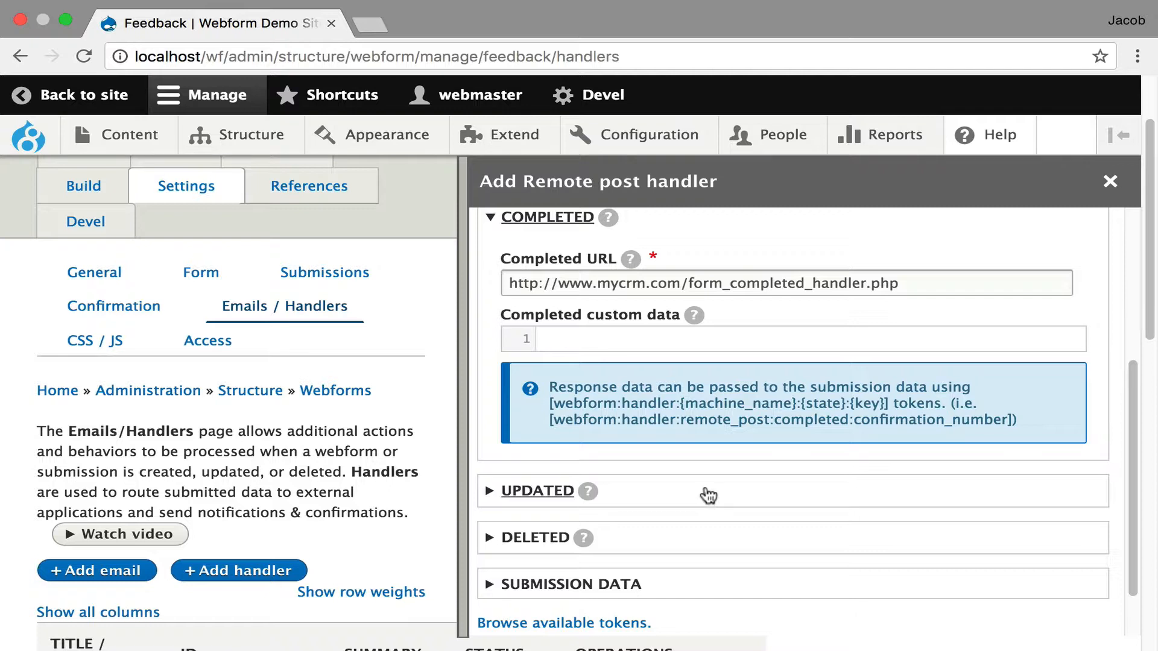
scroll(639, 404, "down", 2)
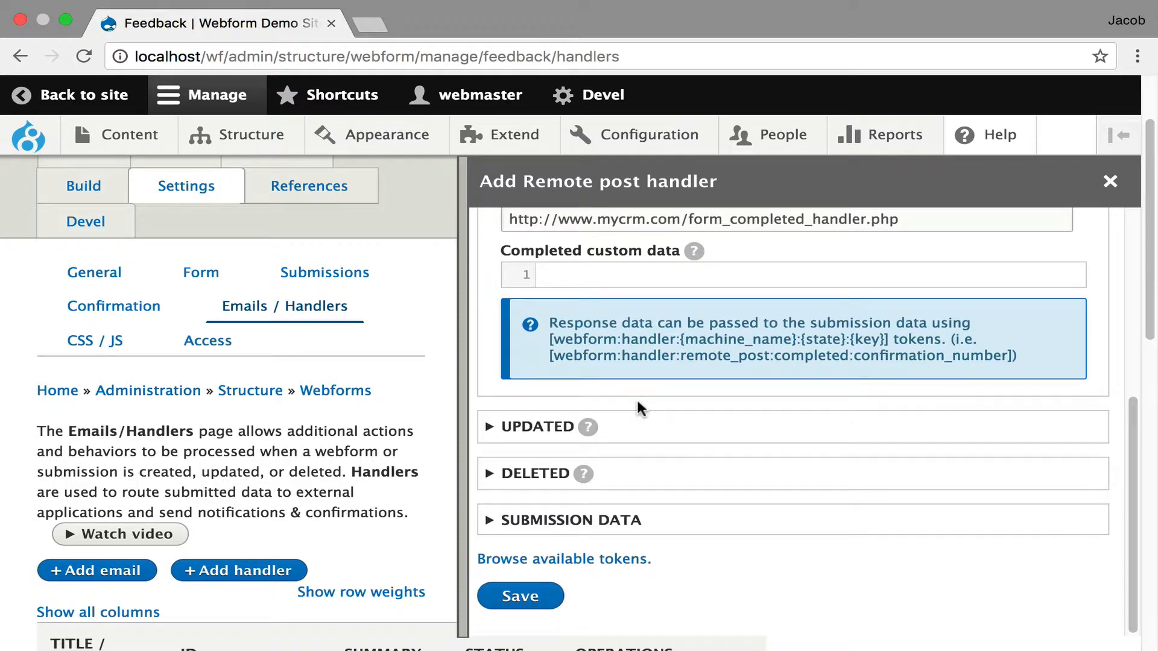
scroll(701, 298, "up", 2)
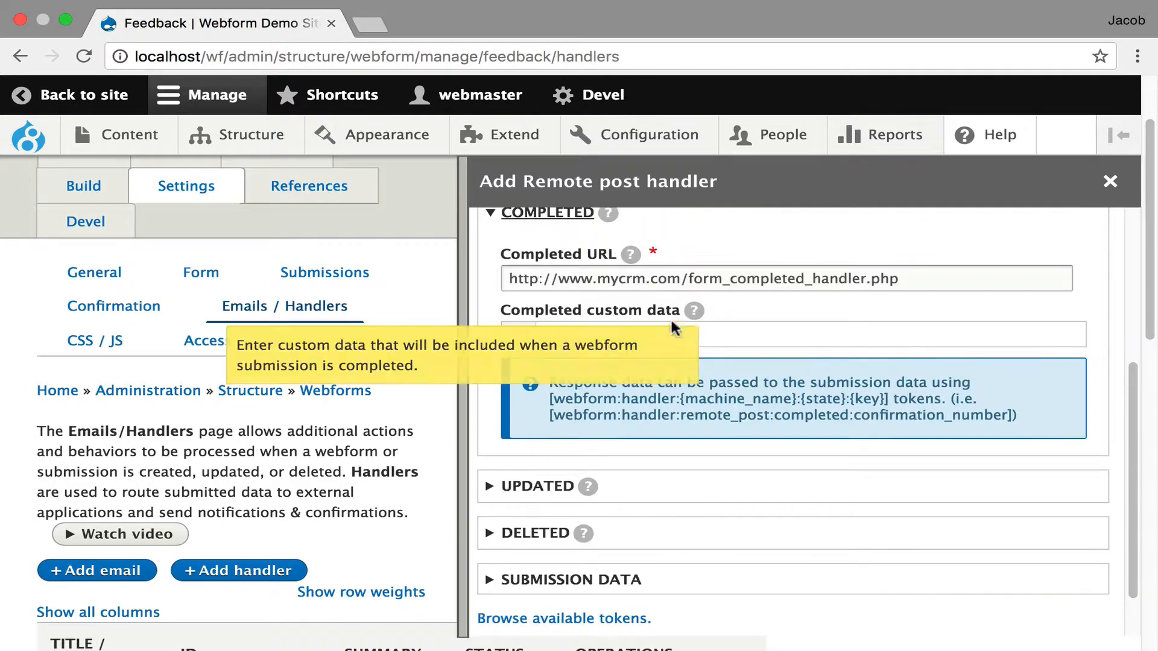
left_click(737, 336)
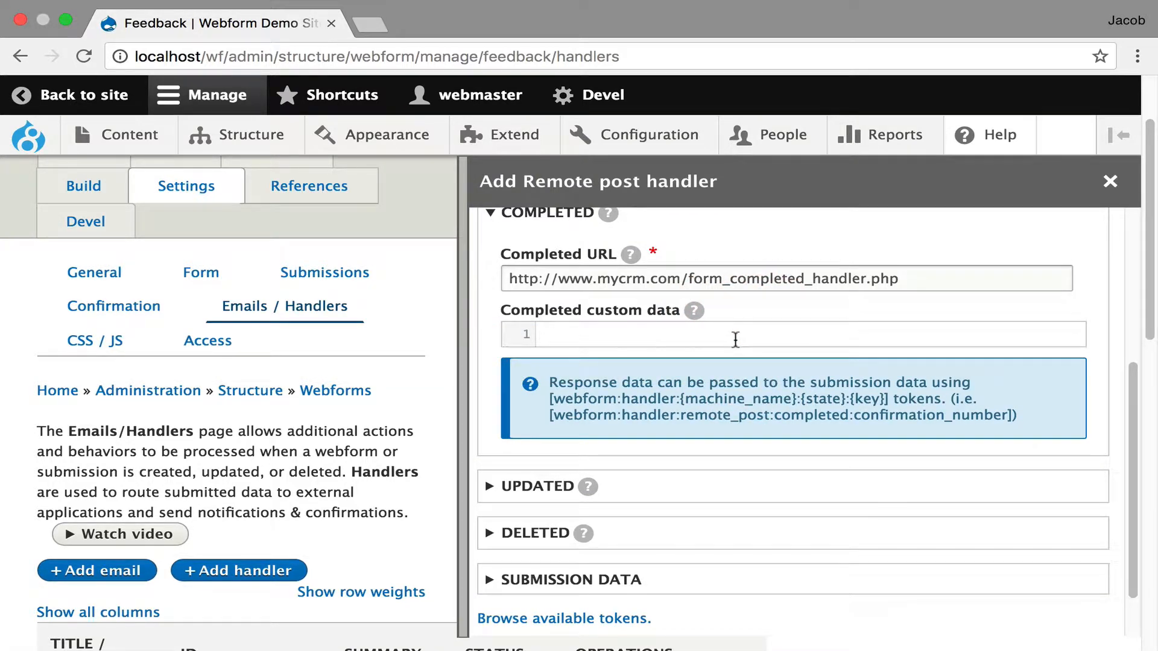
- Expand the Remote post handler's Submission data and examine which submission properties and form elements are selected for posting
scroll(736, 339, "down", 2)
left_click(720, 522)
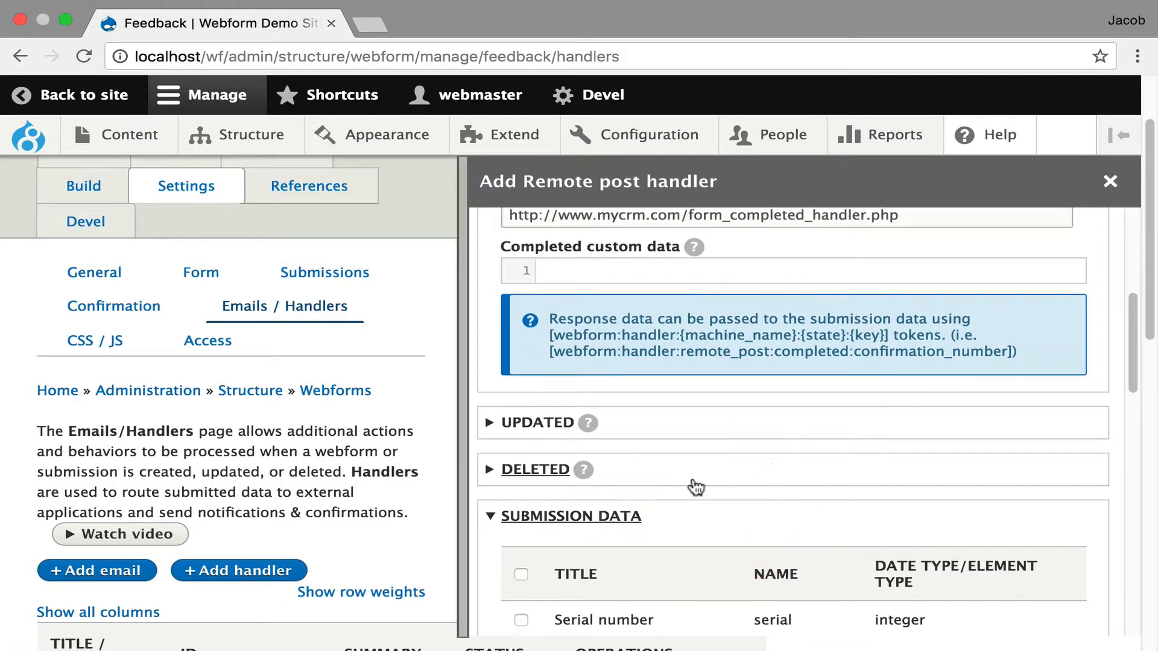
scroll(695, 487, "down", 5)
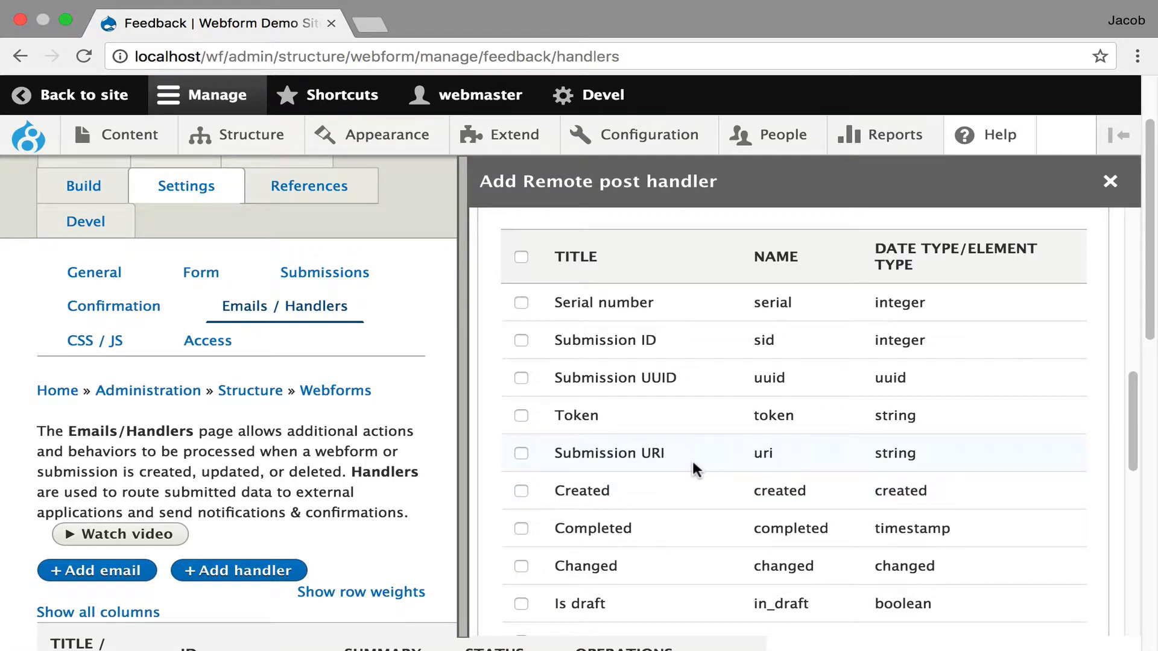
scroll(692, 463, "down", 2)
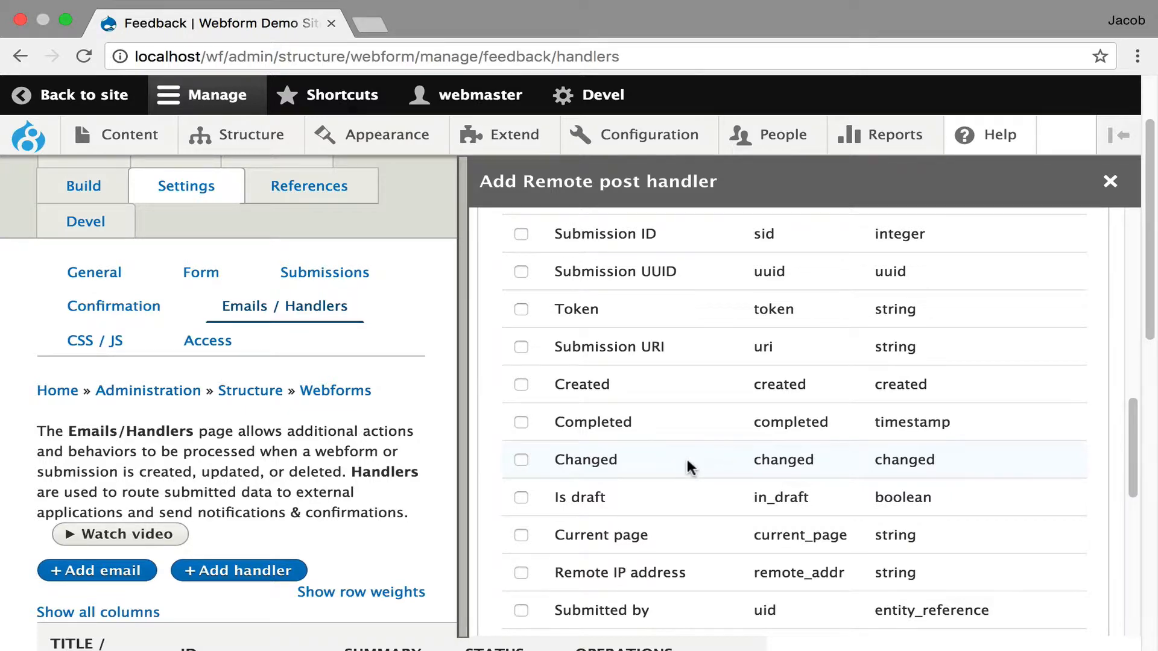
scroll(687, 458, "down", 6)
scroll(624, 424, "down", 3)
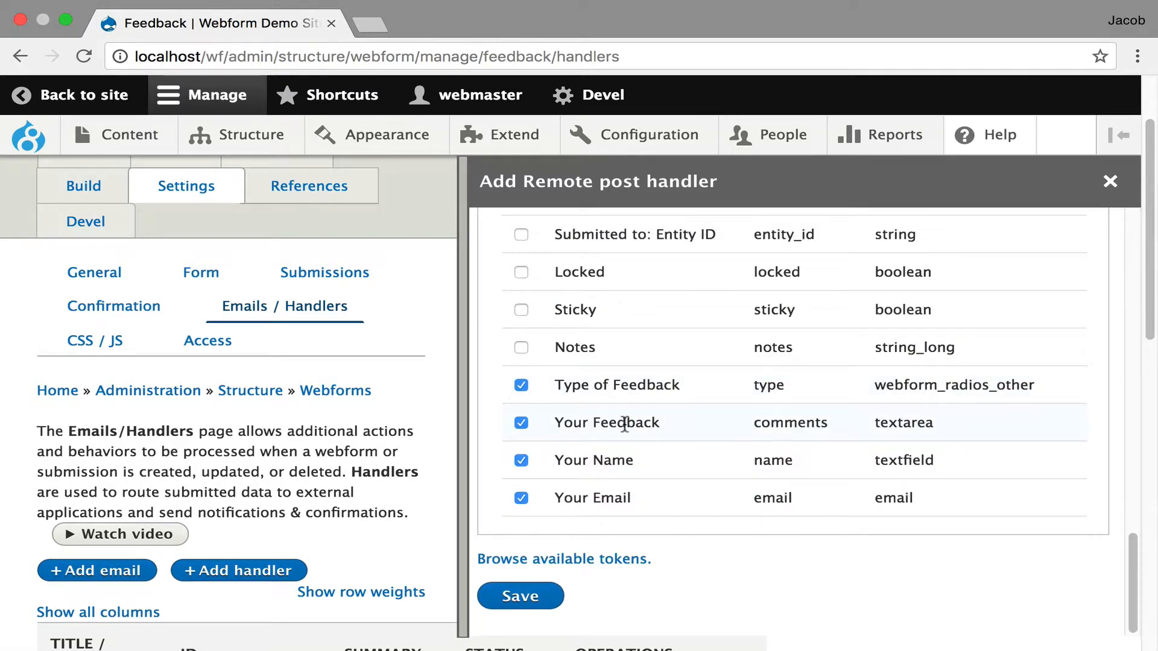
scroll(625, 425, "up", 14)
scroll(625, 424, "down", 14)
scroll(710, 383, "up", 15)
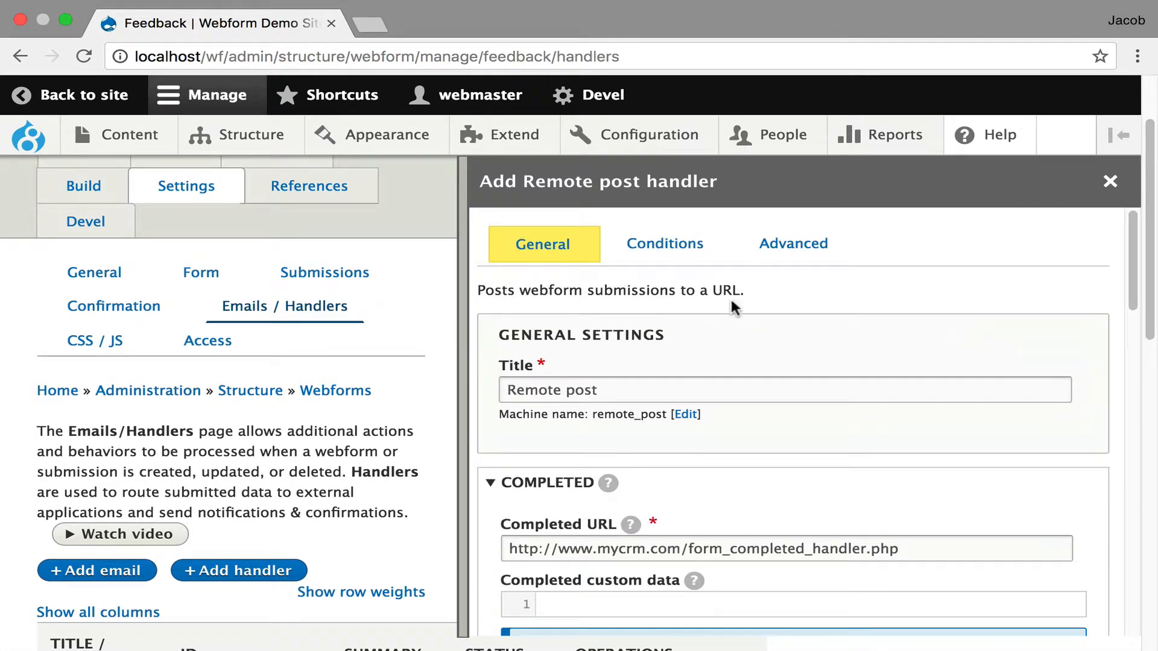
- In the Remote post handler's advanced settings, check the available post types and enter "custom: data" as the custom data
left_click(786, 246)
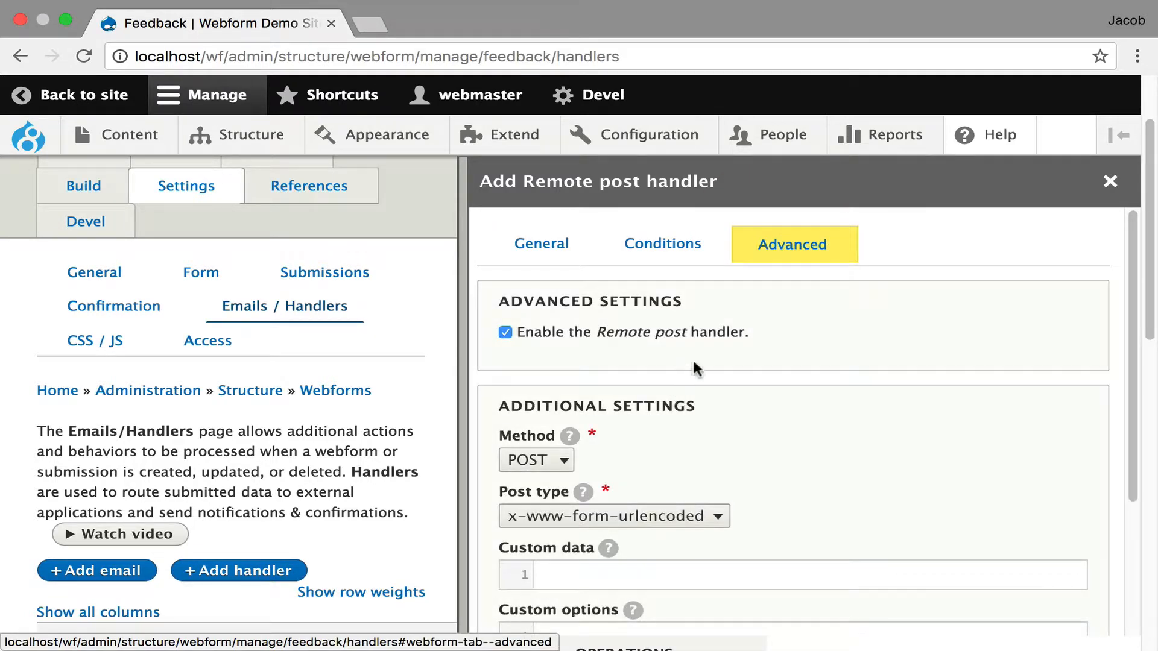
scroll(729, 413, "down", 1)
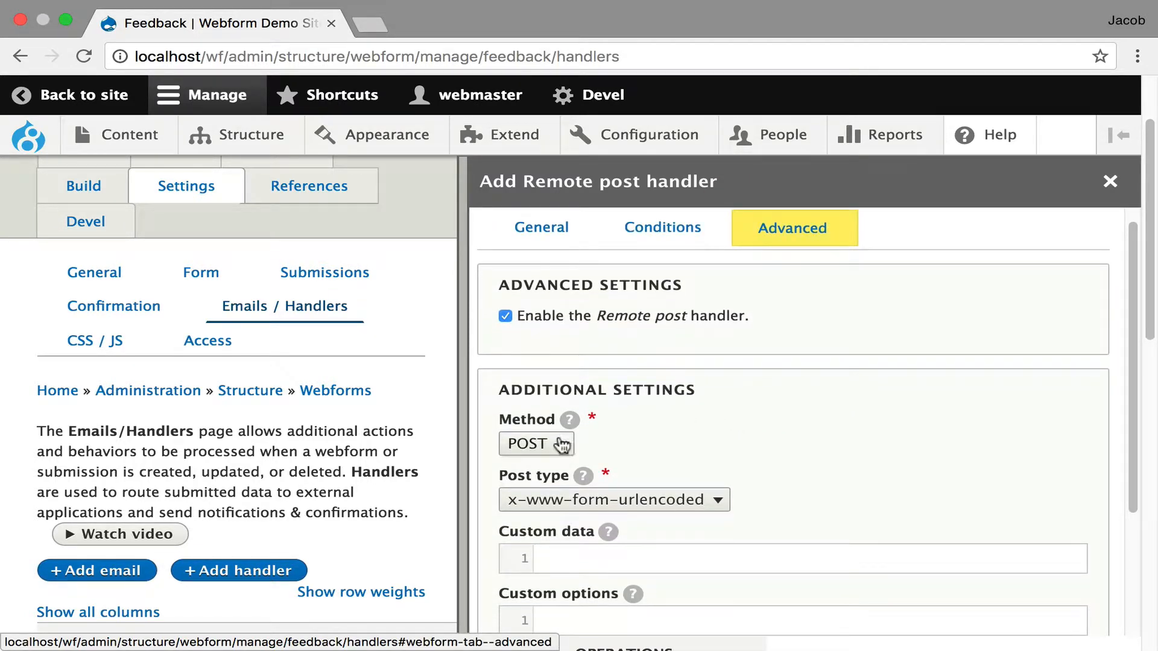
left_click(659, 503)
left_click(809, 414)
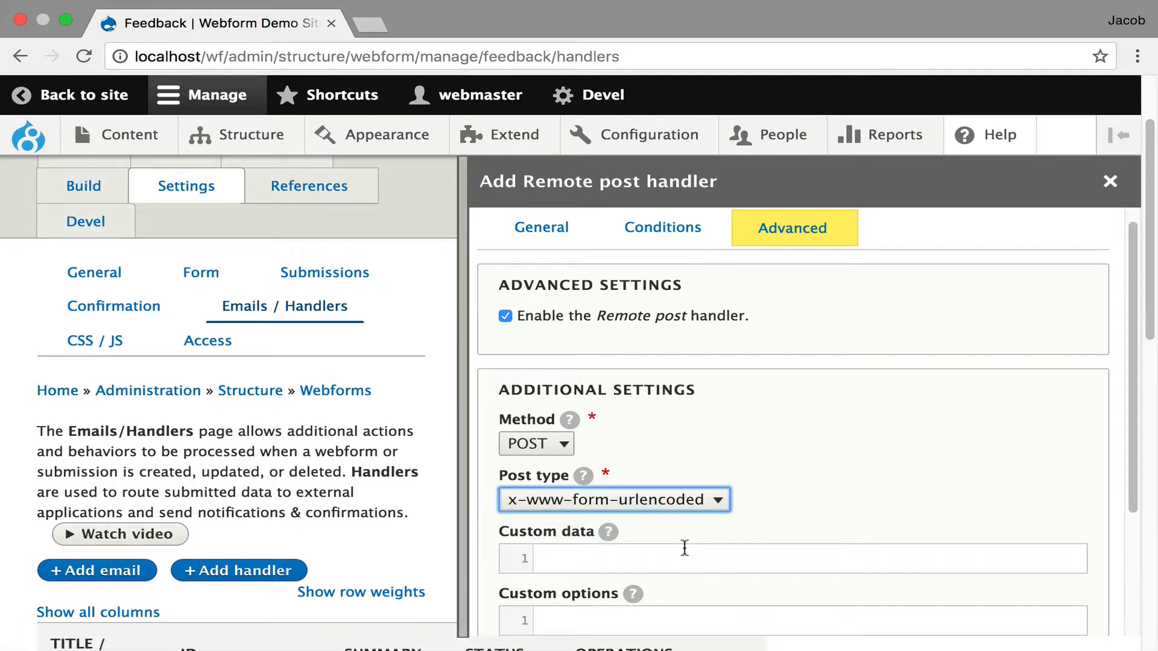
left_click(685, 553)
type("c")
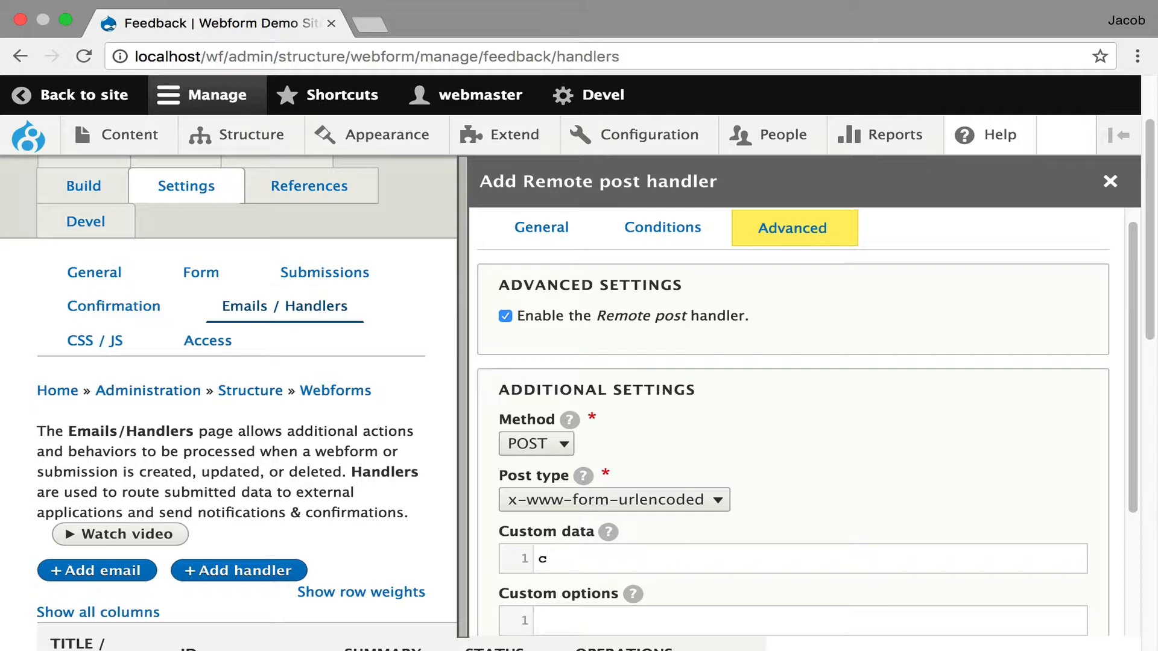
type("ustom: data")
scroll(718, 392, "down", 3)
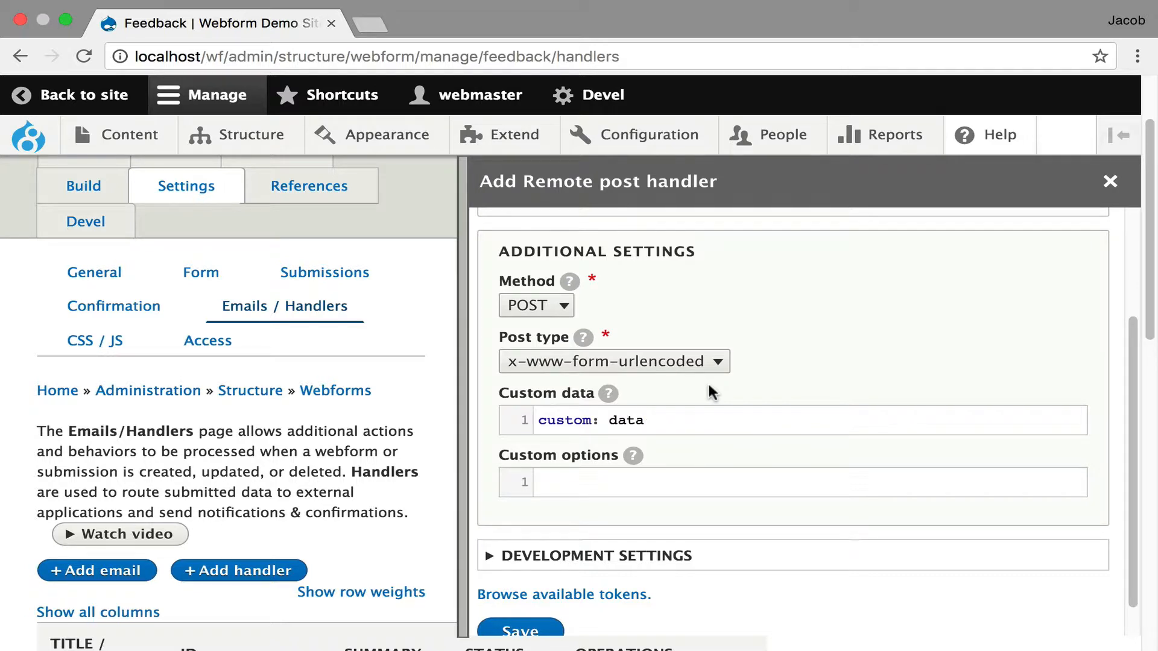
- Check the custom options help, enable debugging in the development settings, and save the Remote post handler
mouse_move(637, 455)
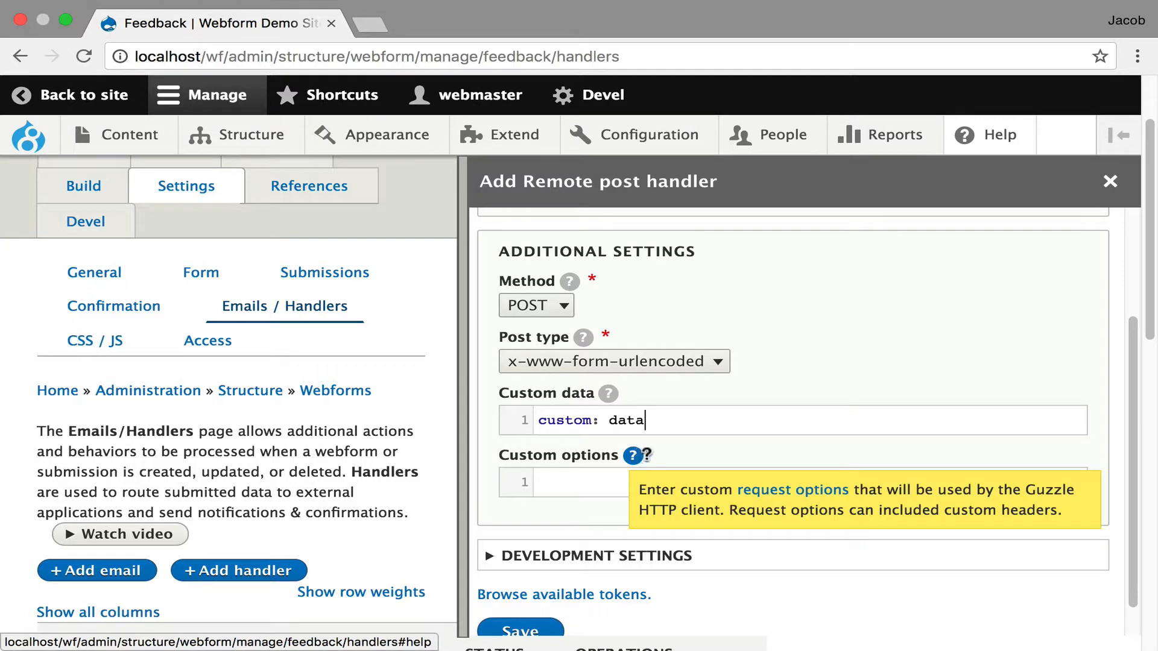
scroll(808, 380, "down", 1)
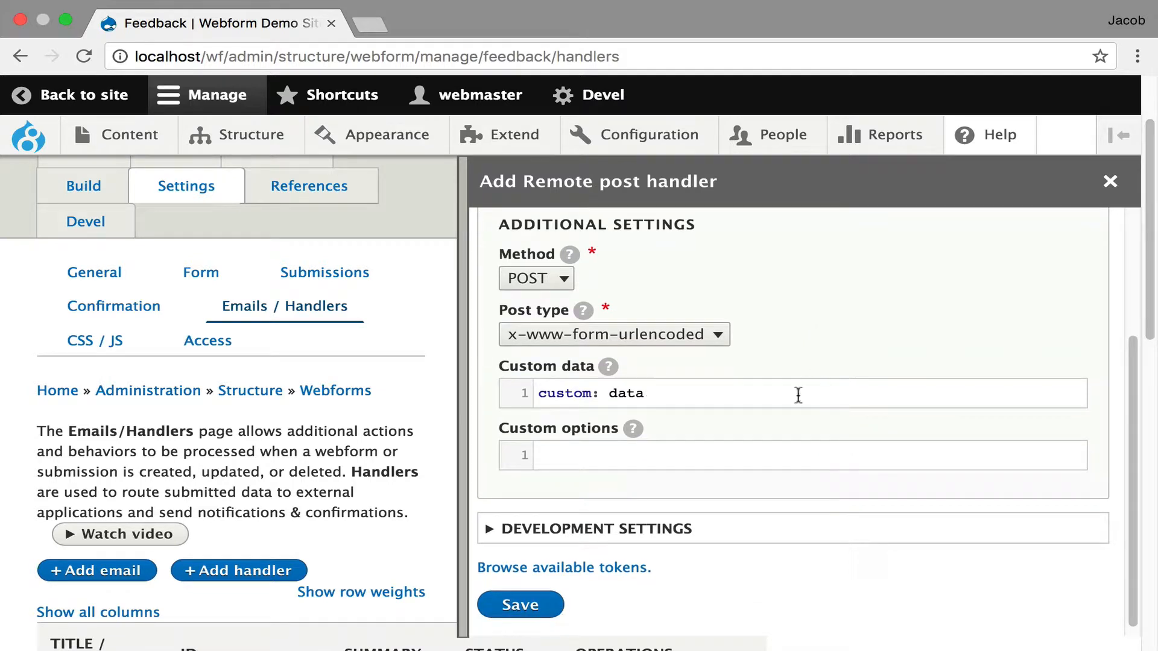
left_click(762, 533)
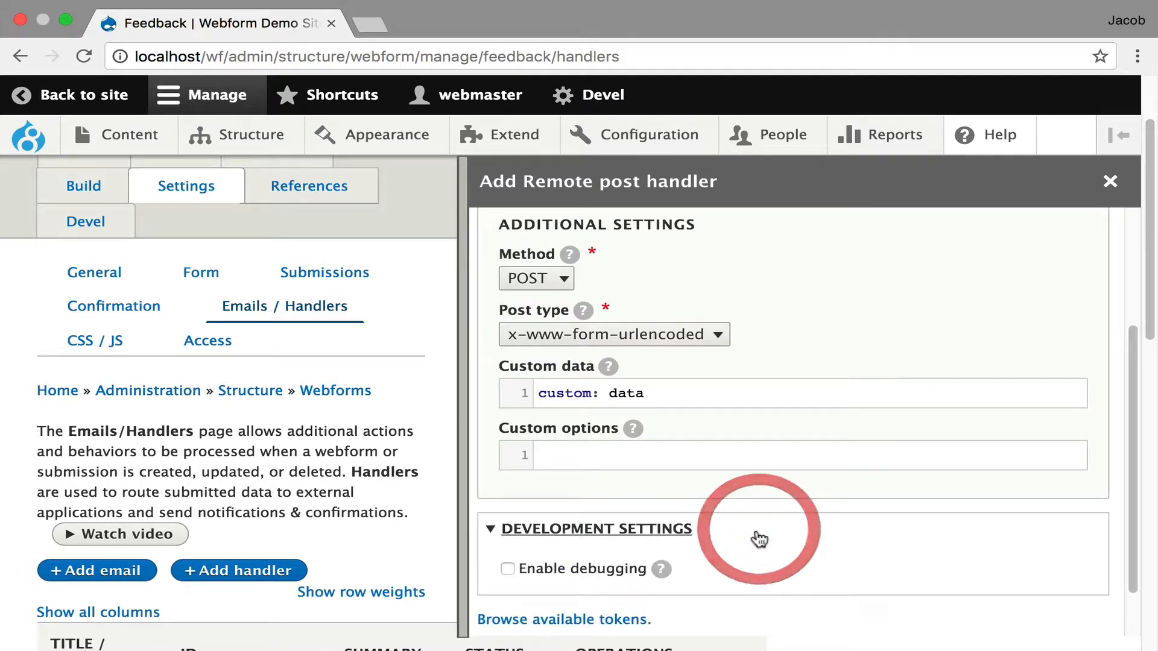
left_click(588, 573)
scroll(878, 452, "down", 2)
left_click(502, 597)
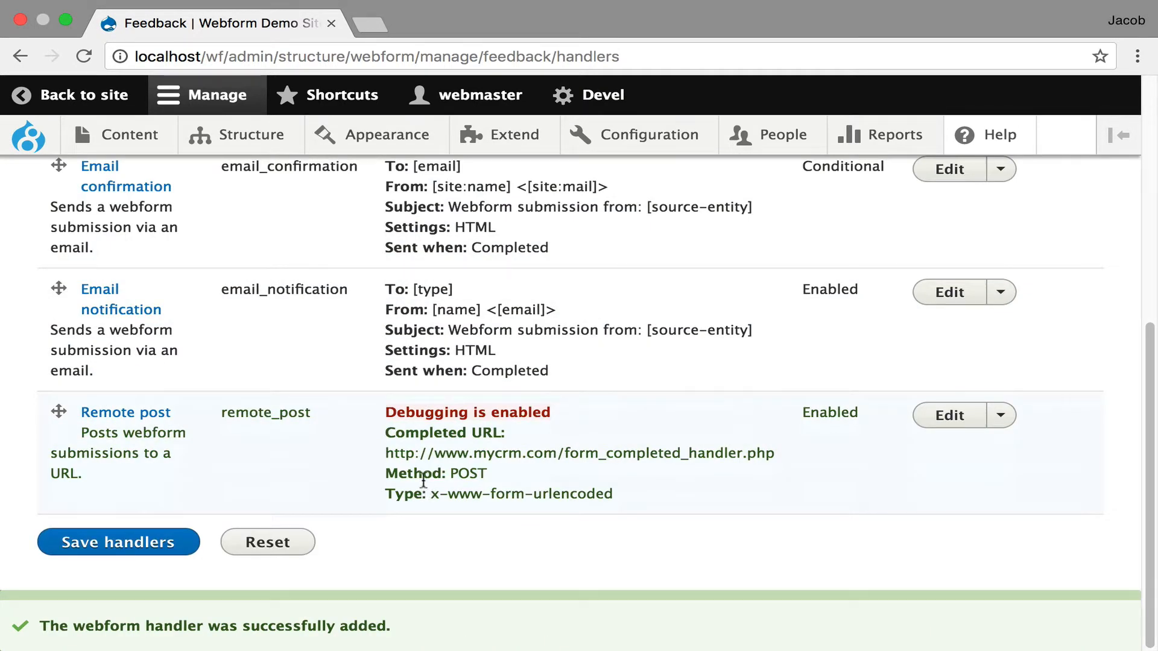
- Open the Feedback webform's test form and submit it with the prefilled test data
scroll(193, 417, "up", 7)
left_click(162, 256)
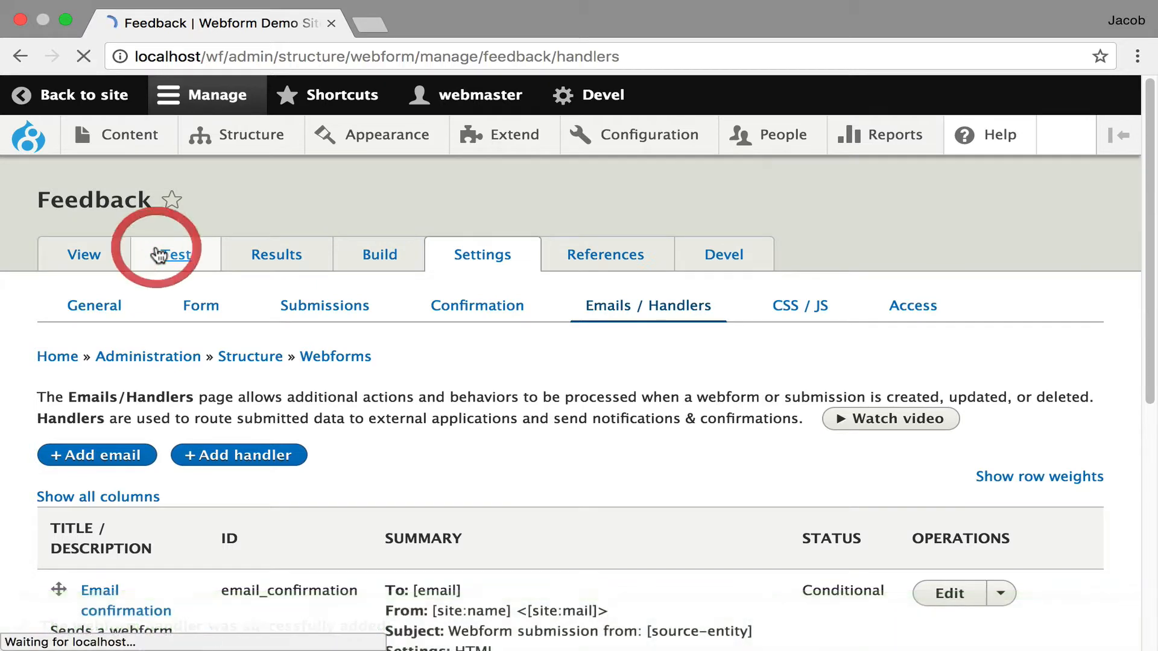
scroll(595, 398, "down", 10)
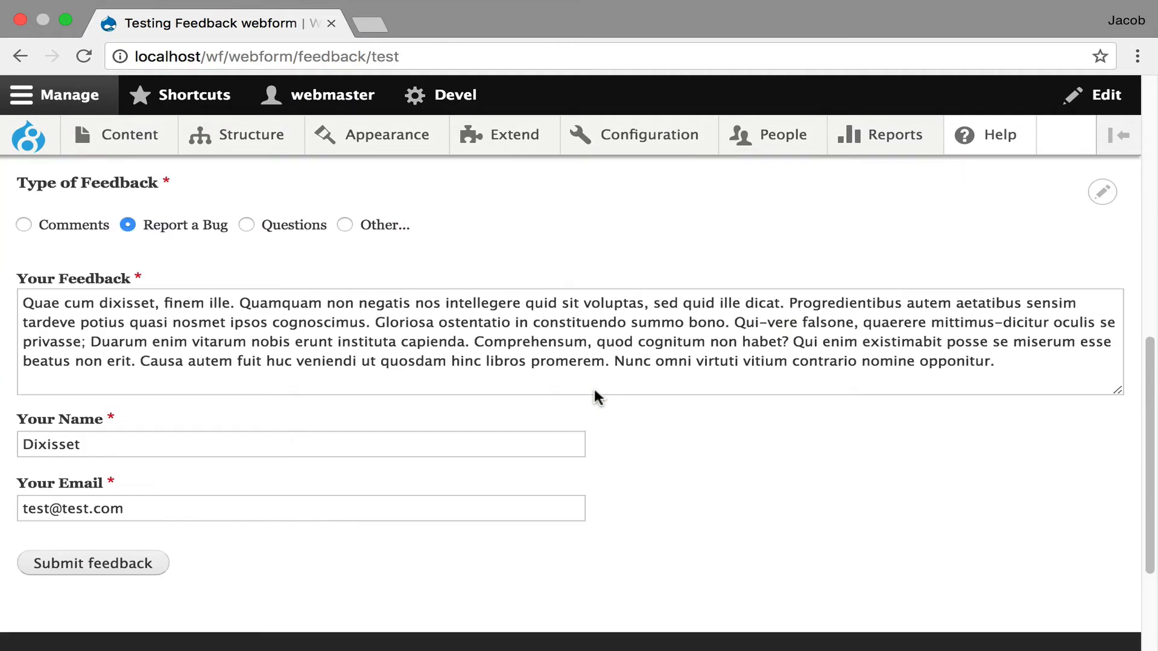
scroll(595, 398, "up", 6)
scroll(596, 398, "down", 4)
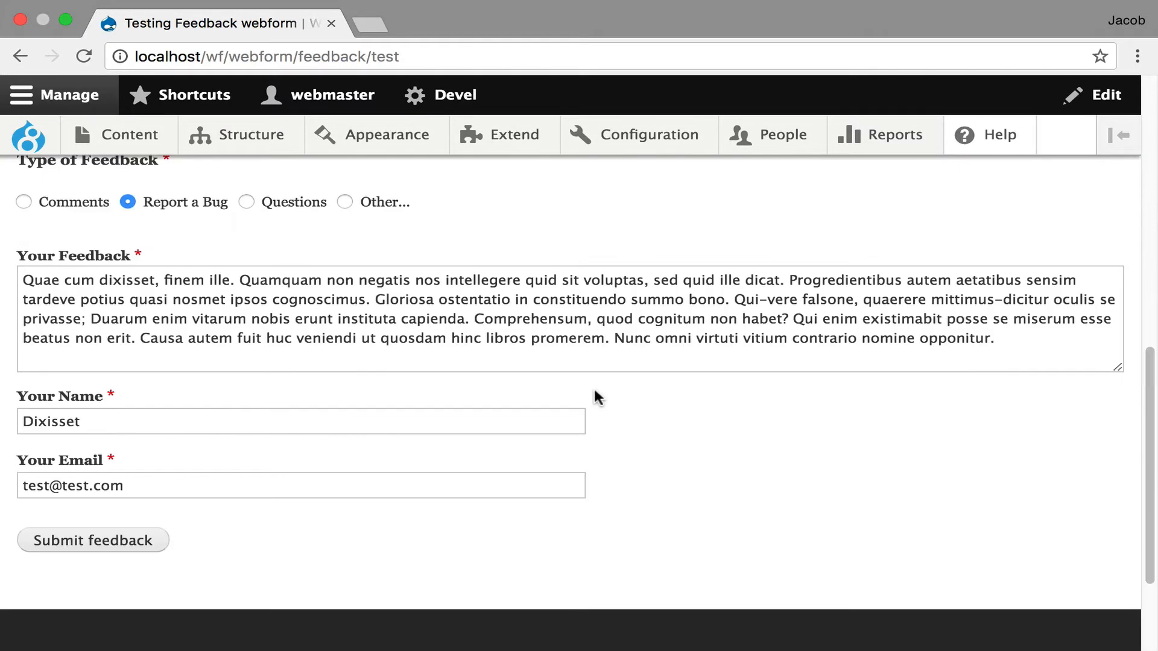
left_click(104, 544)
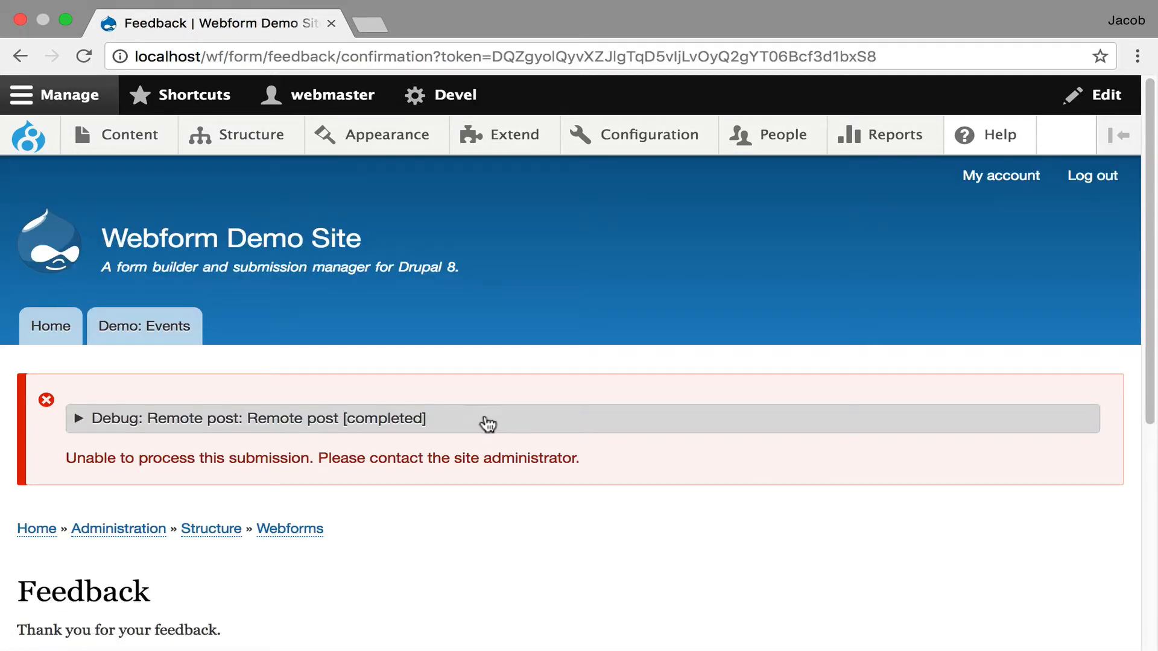
- Expand the Remote post debug output and examine its request options, custom data, response header, response tokens and message
left_click(487, 423)
scroll(487, 422, "down", 3)
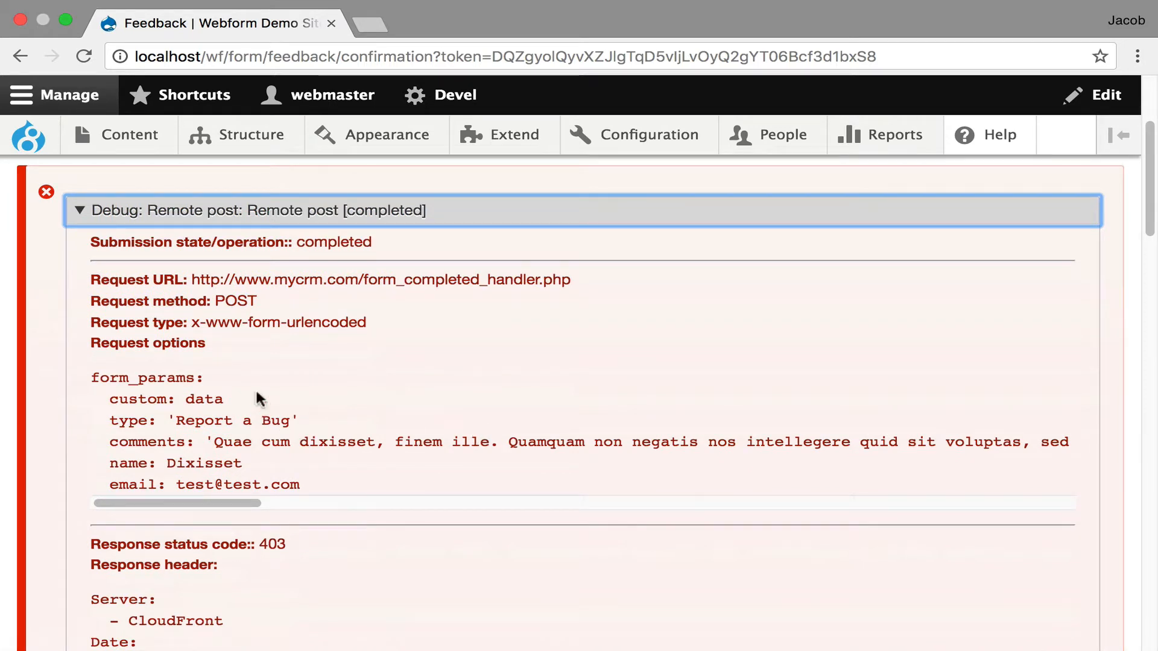
left_click(187, 379)
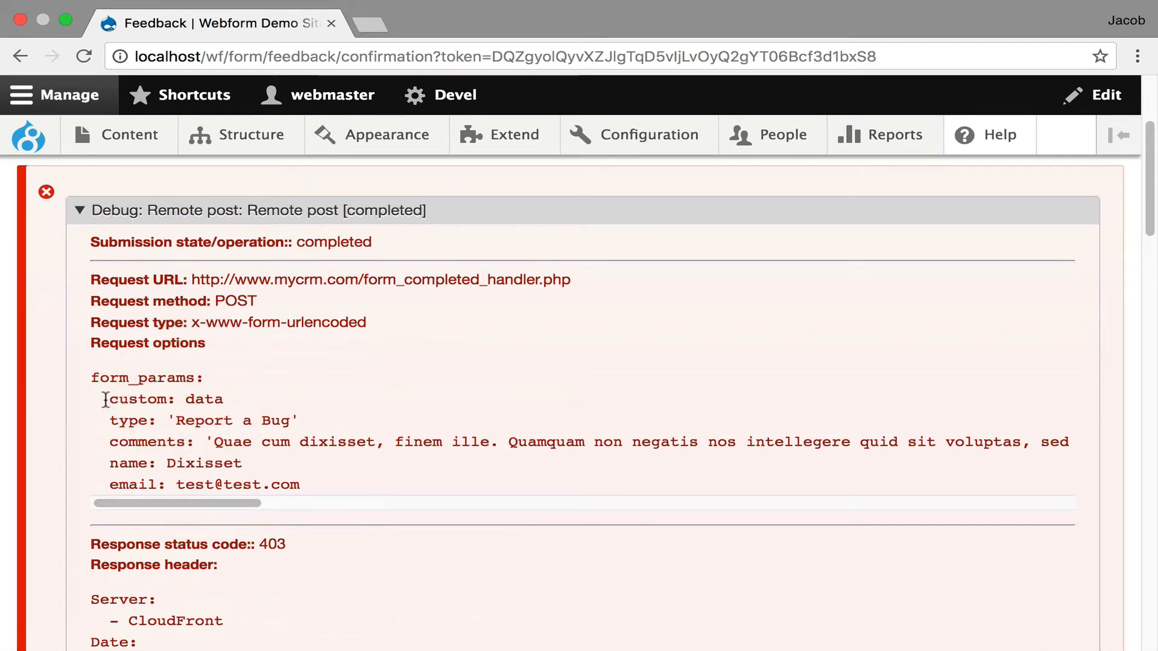
left_click_drag(100, 398, 254, 401)
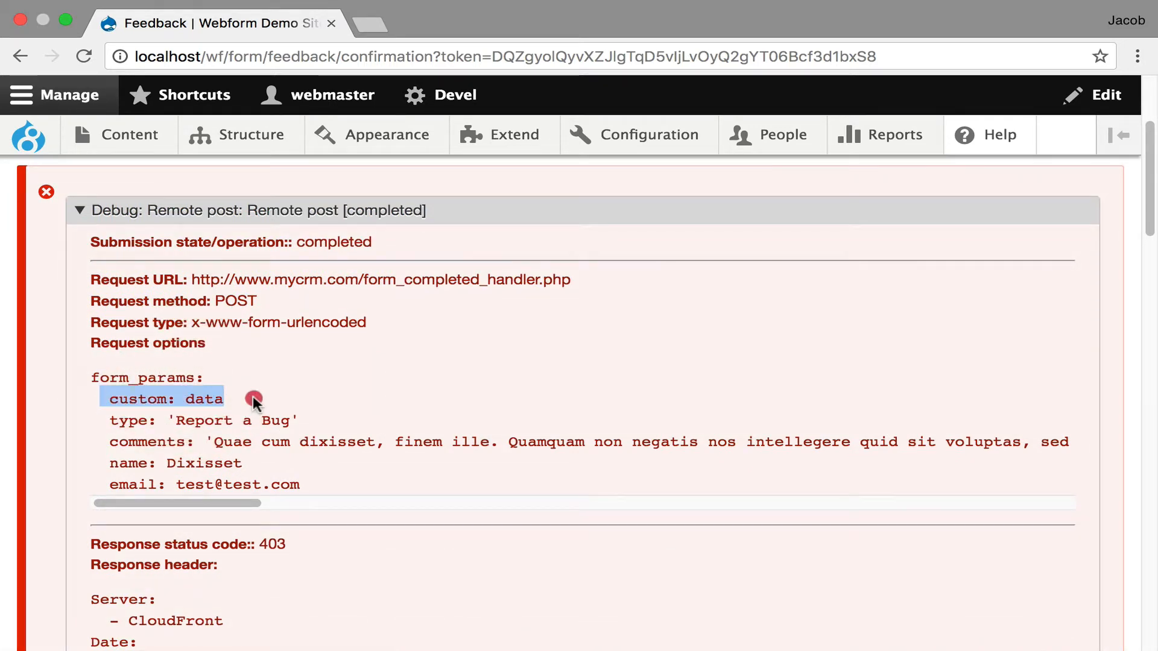
left_click(227, 415)
scroll(293, 516, "down", 5)
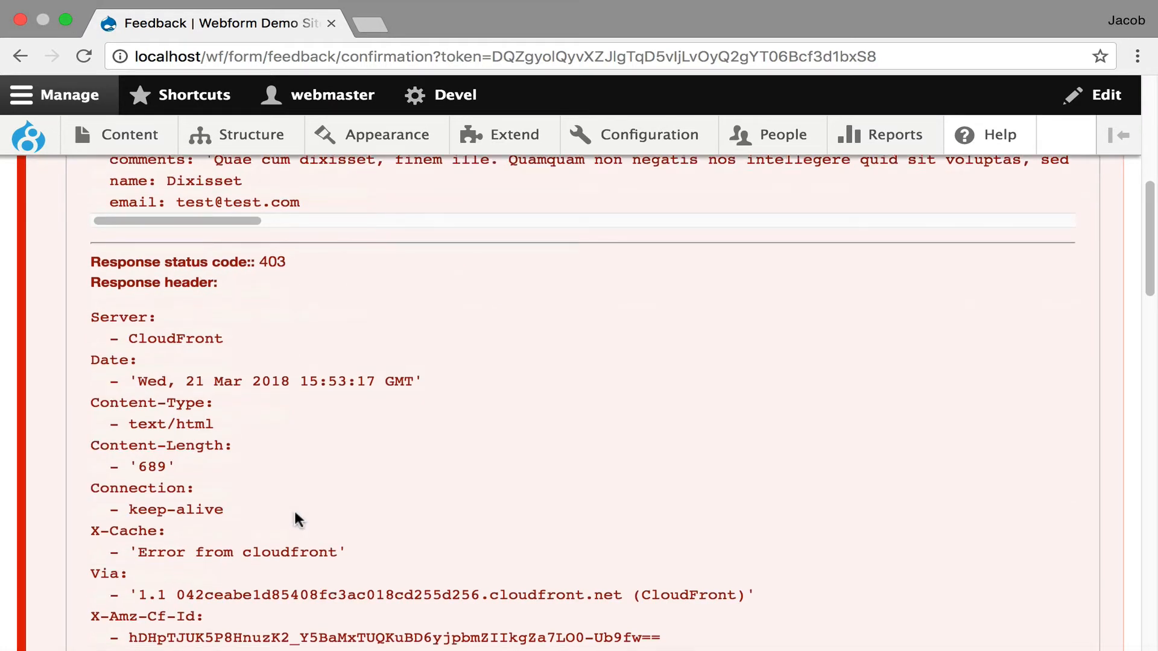
scroll(294, 509, "down", 15)
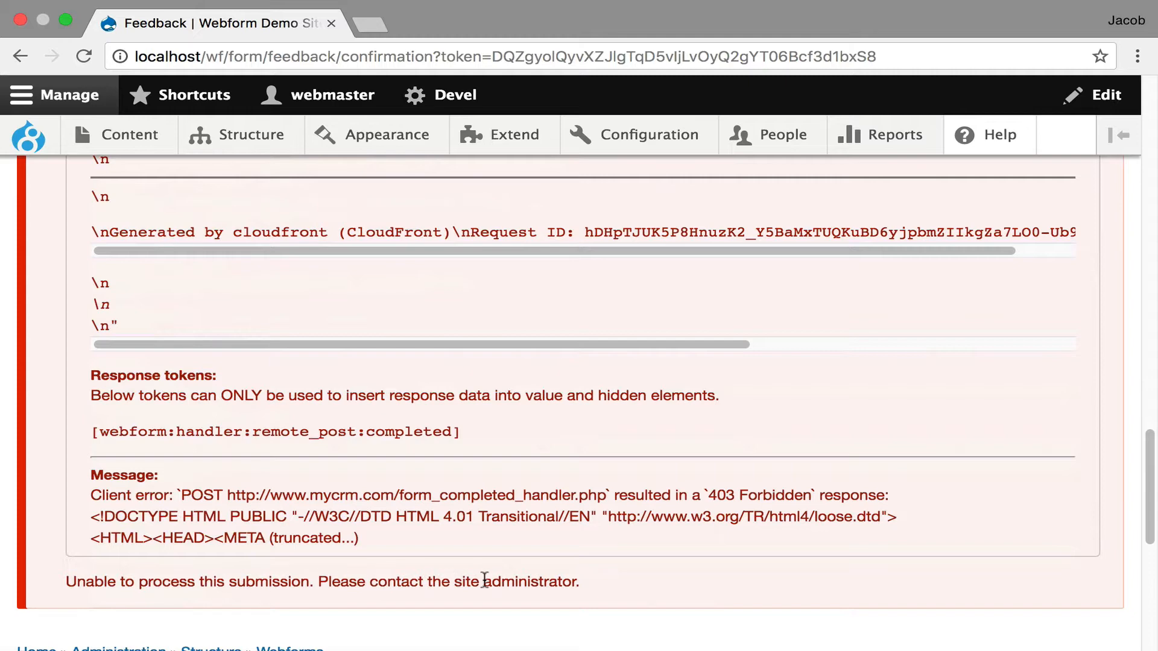
scroll(485, 580, "down", 10)
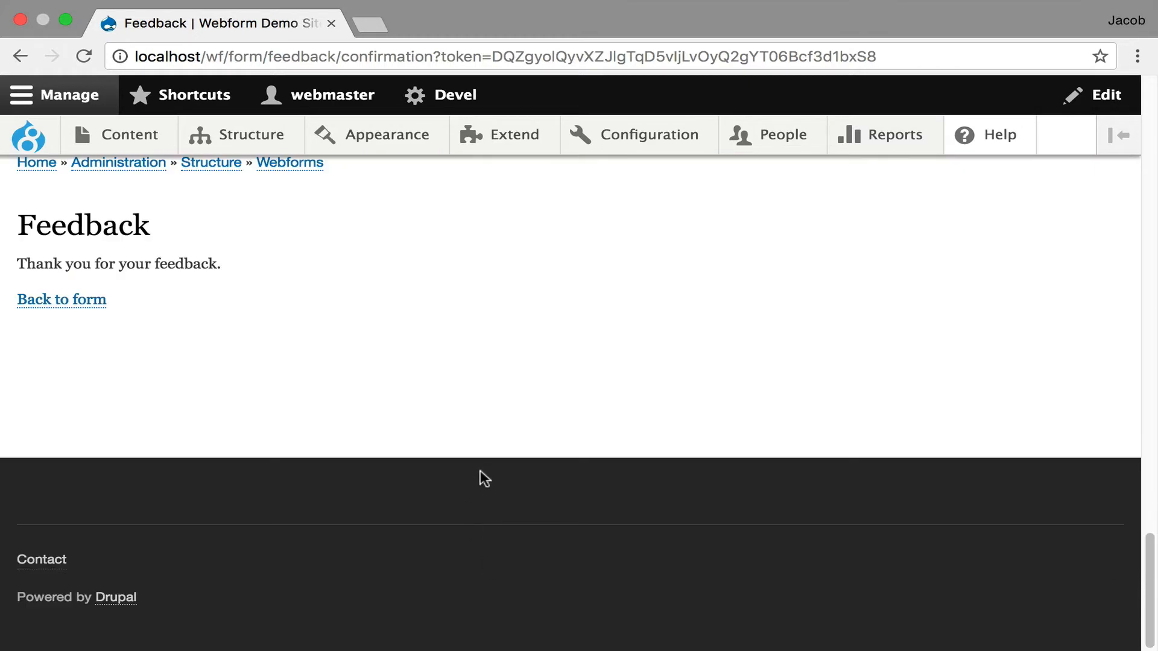
key("ctrl+Right")
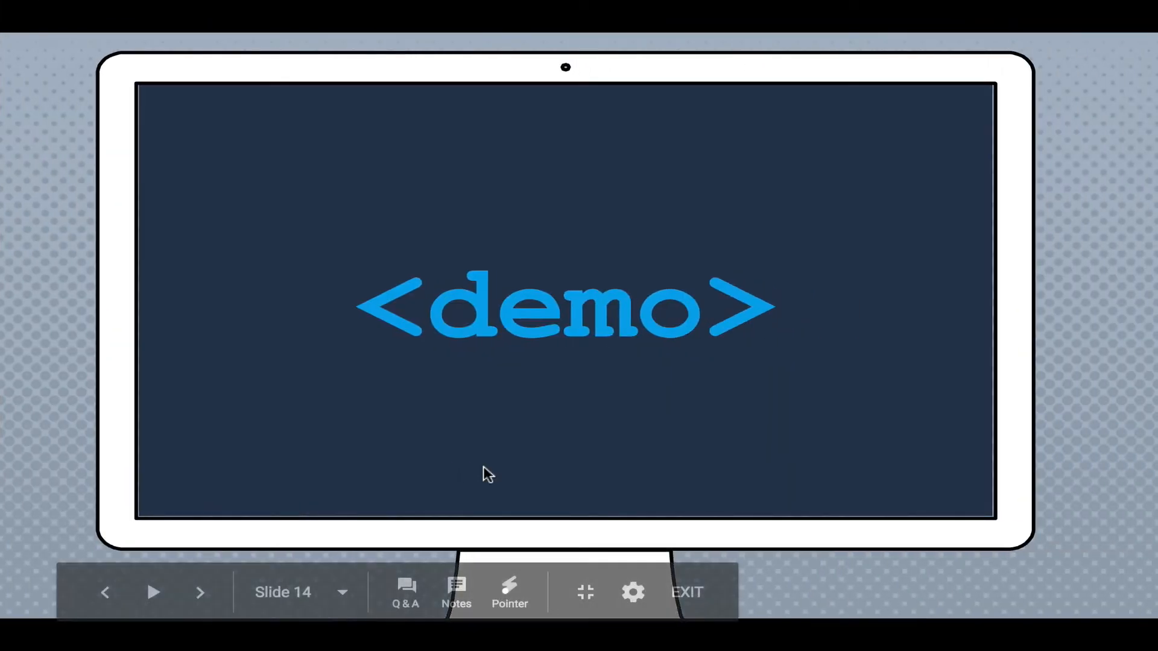
key("Right")
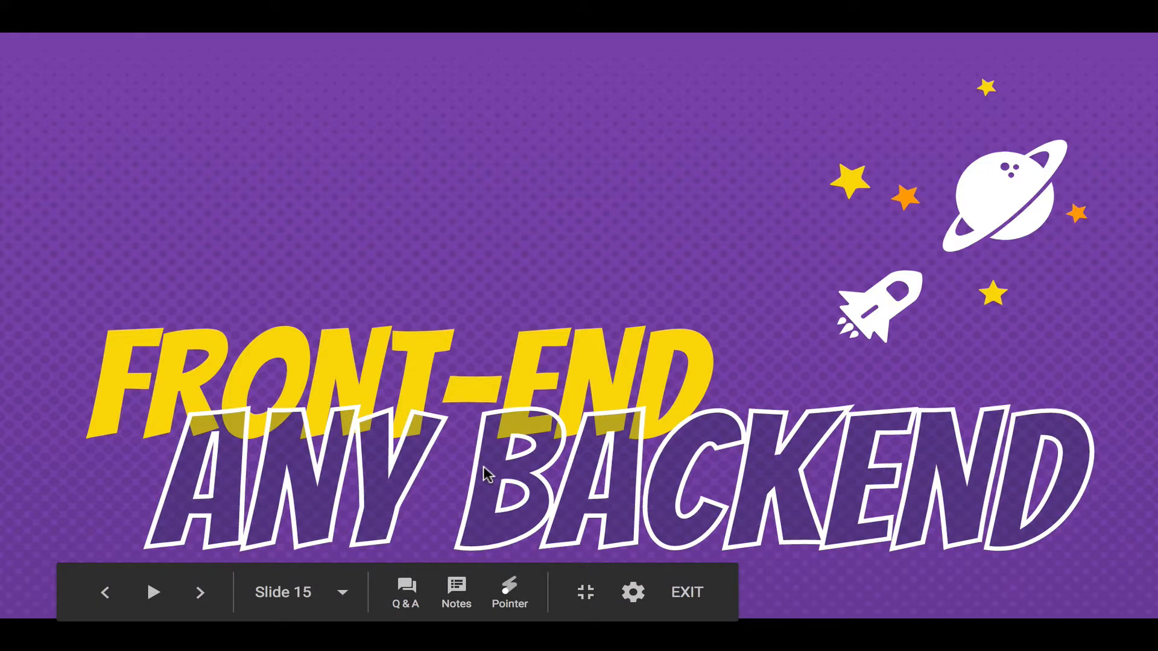